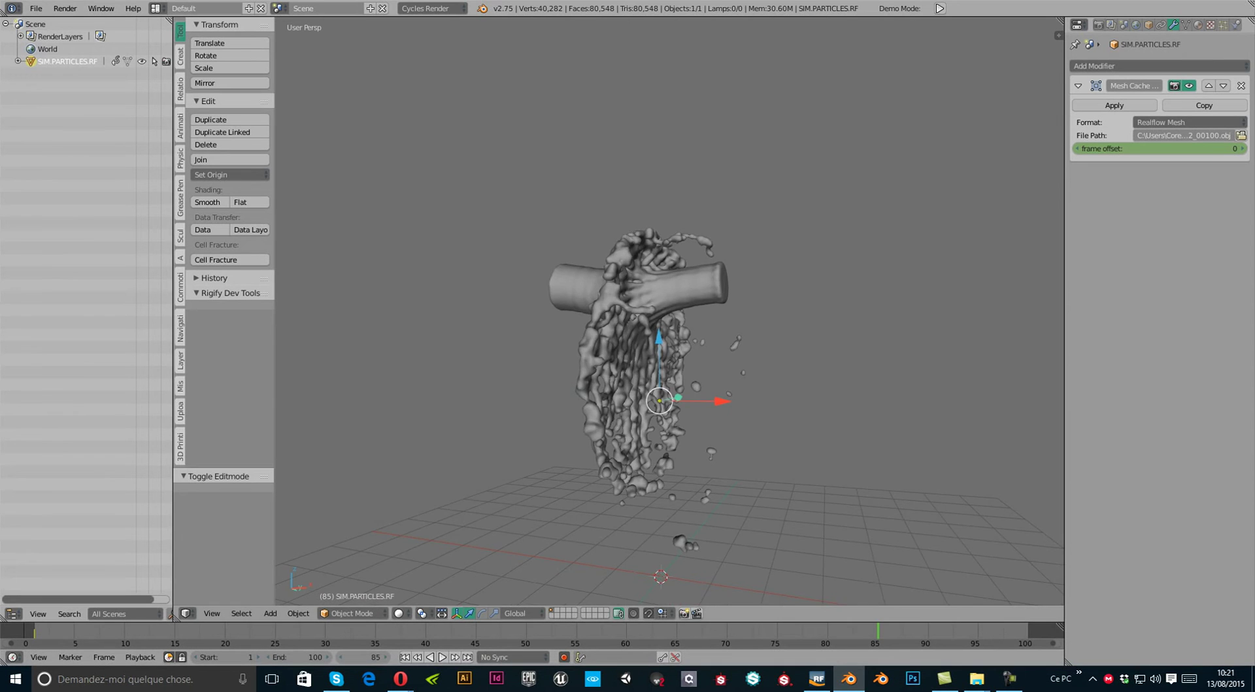
# Step: Switch to Opera and browse the Mesh Cache Sequence patch discussion on the T41935 page
pyautogui.scroll(2, 735, 426)
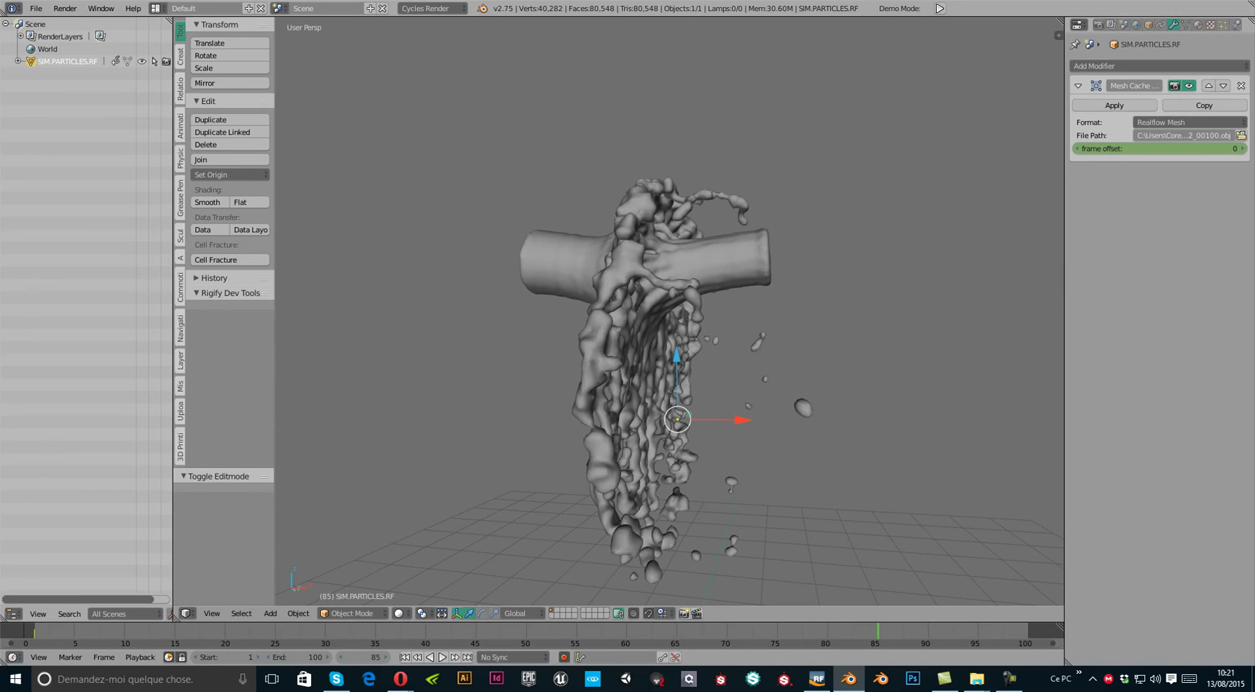
pyautogui.moveTo(401, 679)
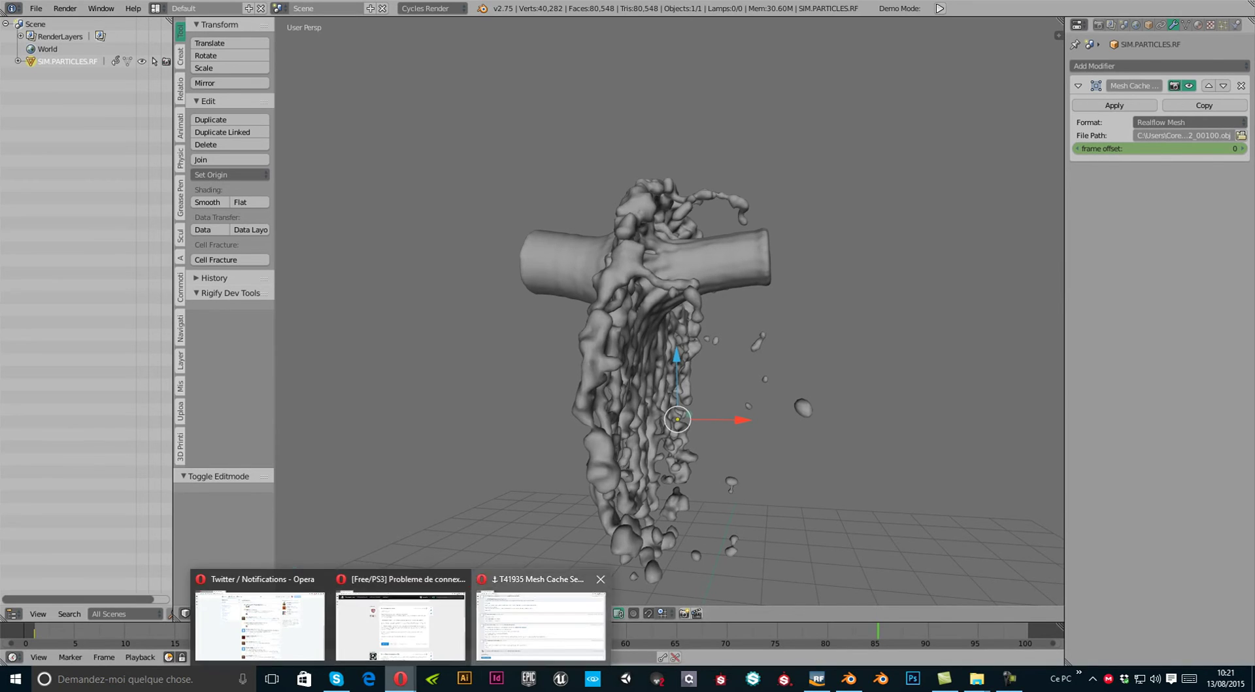
pyautogui.click(541, 621)
pyautogui.scroll(20, 627, 347)
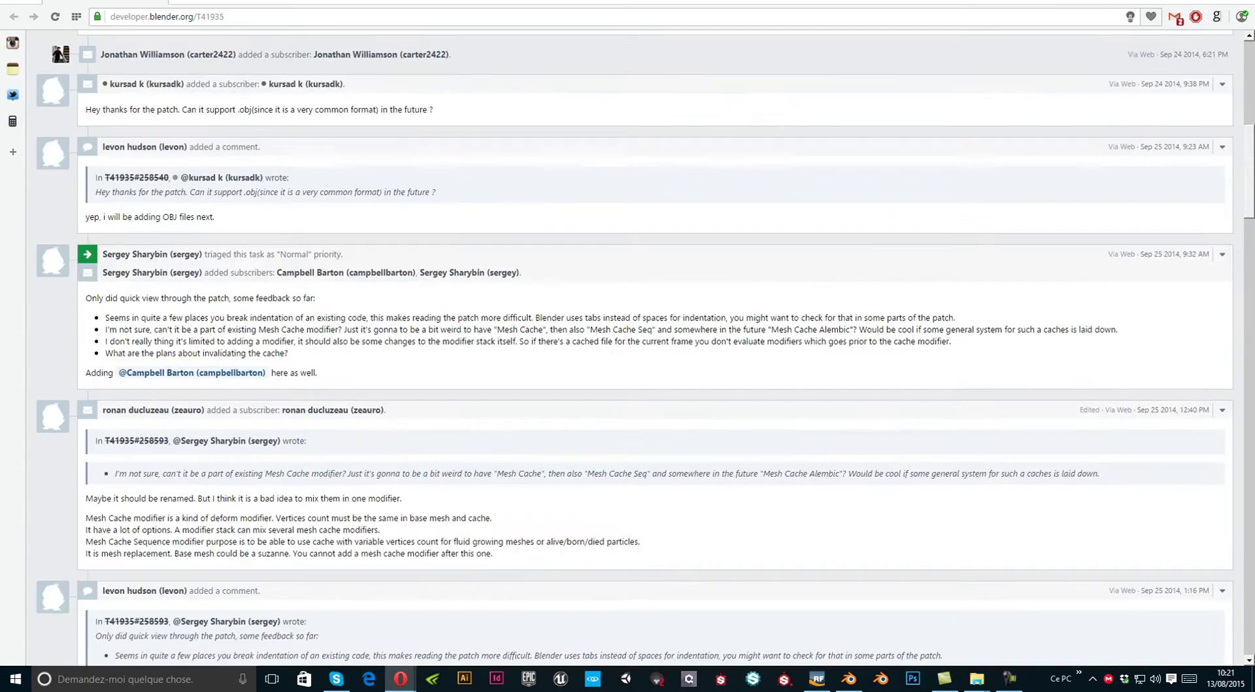
pyautogui.press('End')
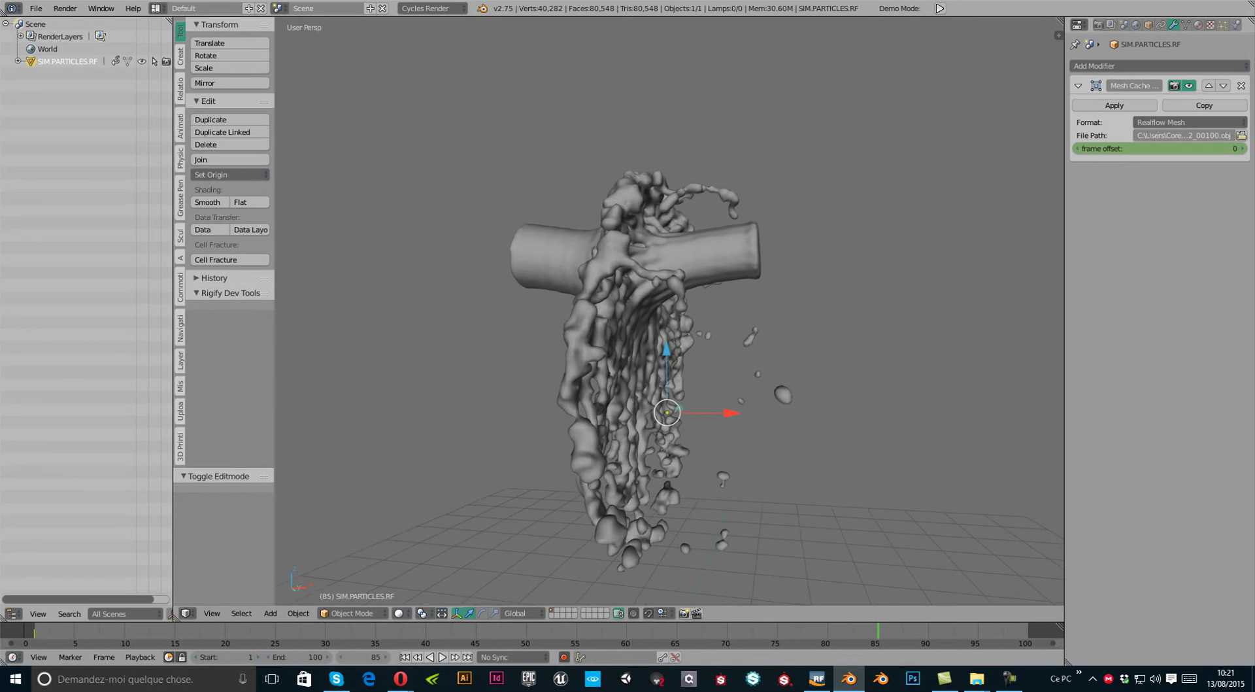
# Step: Switch to RealFlow and inspect the ParticleMesh02 fluid mesh from several angles and distances
pyautogui.keyDown('shift'); pyautogui.moveTo(660, 366); pyautogui.dragTo(635, 355, button='middle'); pyautogui.keyUp('shift')
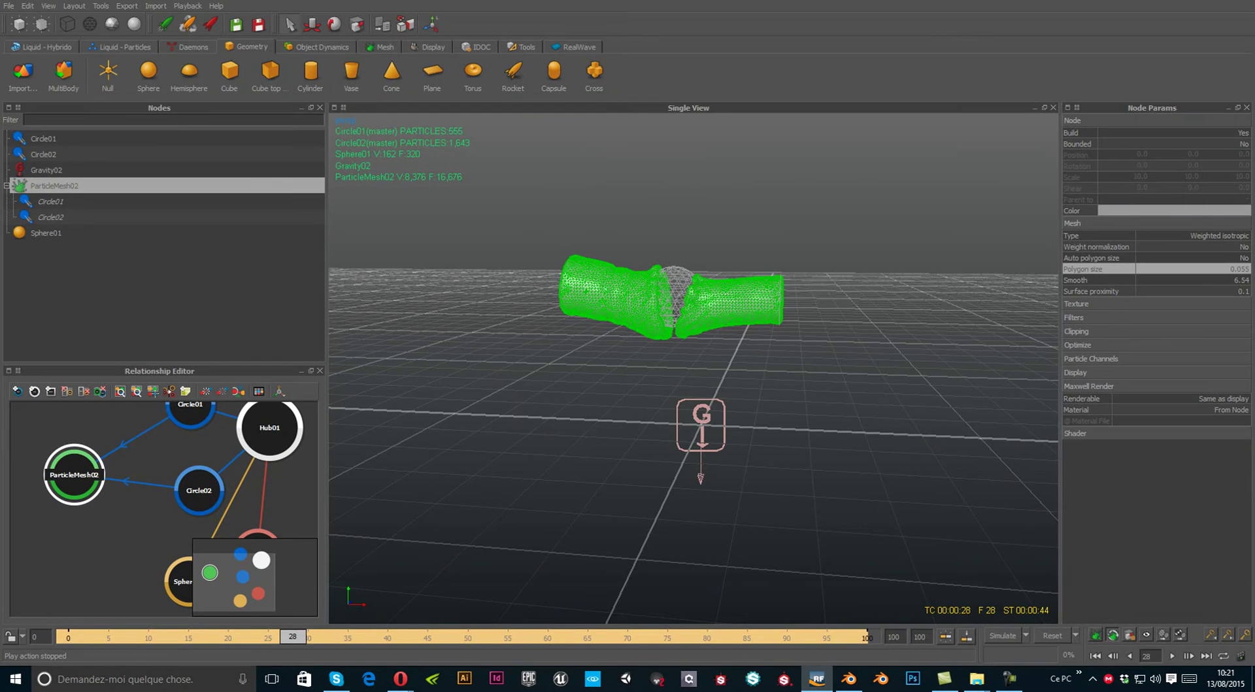
pyautogui.keyDown('alt'); pyautogui.moveTo(785, 366); pyautogui.dragTo(523, 347); pyautogui.keyUp('alt')
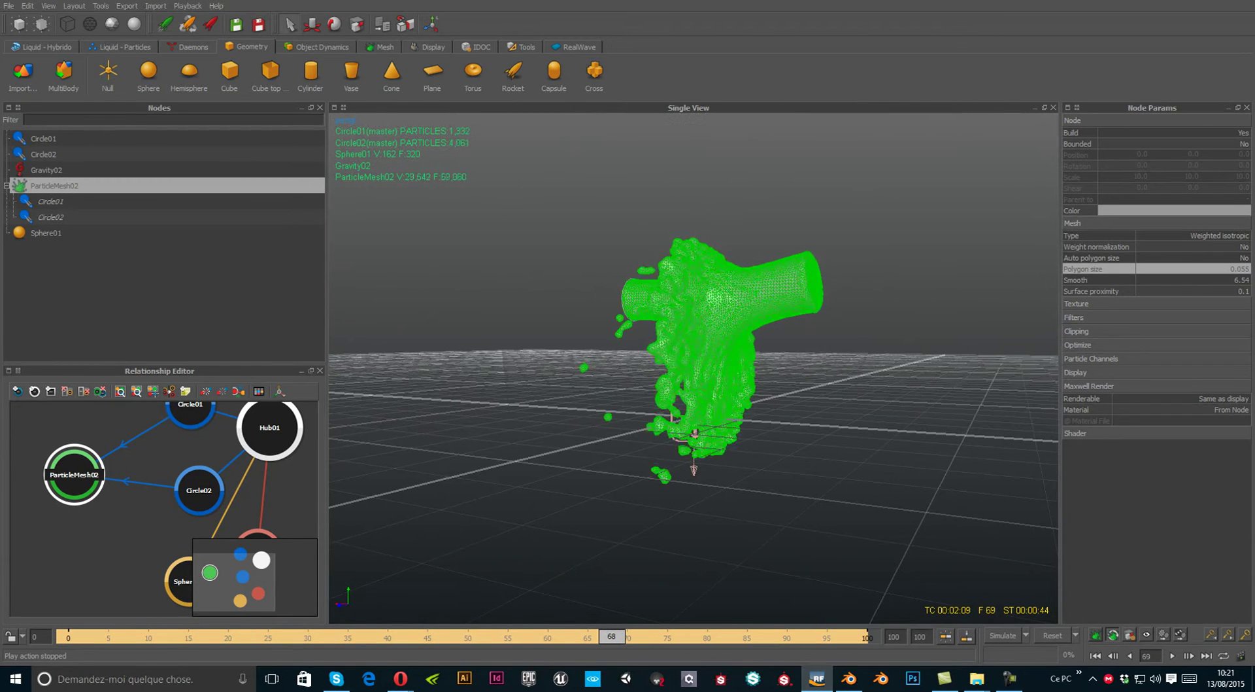
pyautogui.click(883, 418)
pyautogui.keyDown('alt'); pyautogui.moveTo(883, 418); pyautogui.dragTo(497, 405); pyautogui.keyUp('alt')
pyautogui.scroll(5, 693, 368)
pyautogui.scroll(-6, 693, 368)
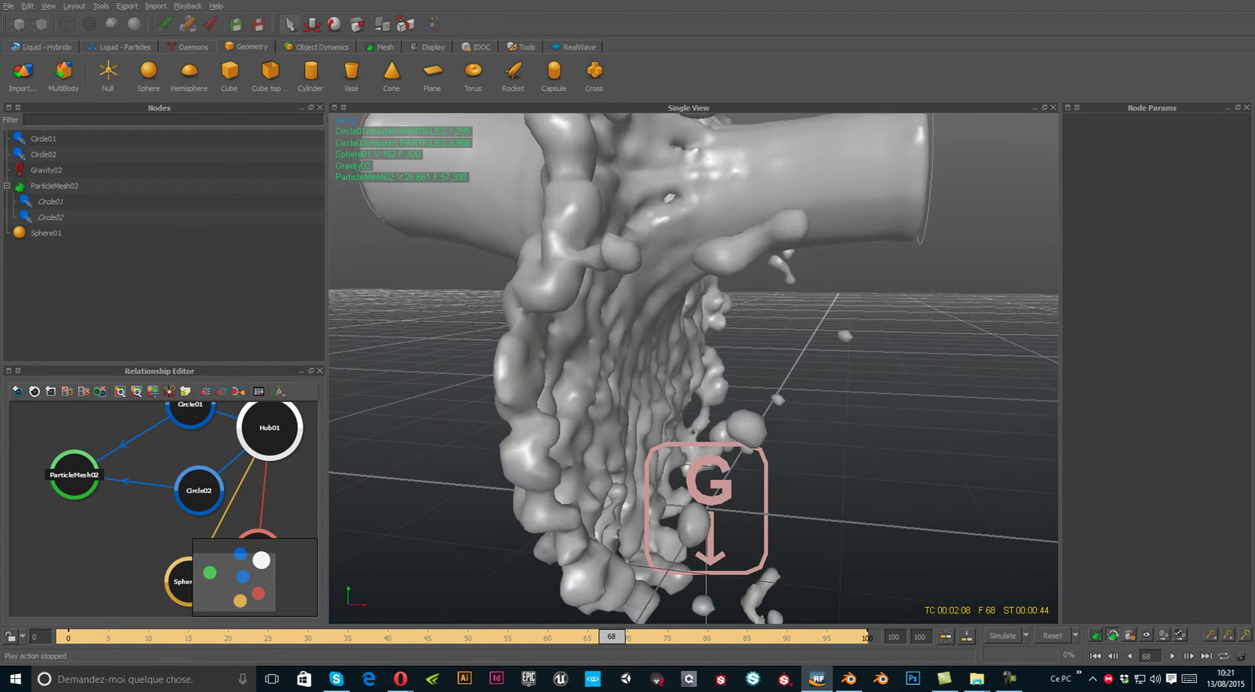
pyautogui.keyDown('alt'); pyautogui.moveTo(694, 368); pyautogui.dragTo(689, 425); pyautogui.keyUp('alt')
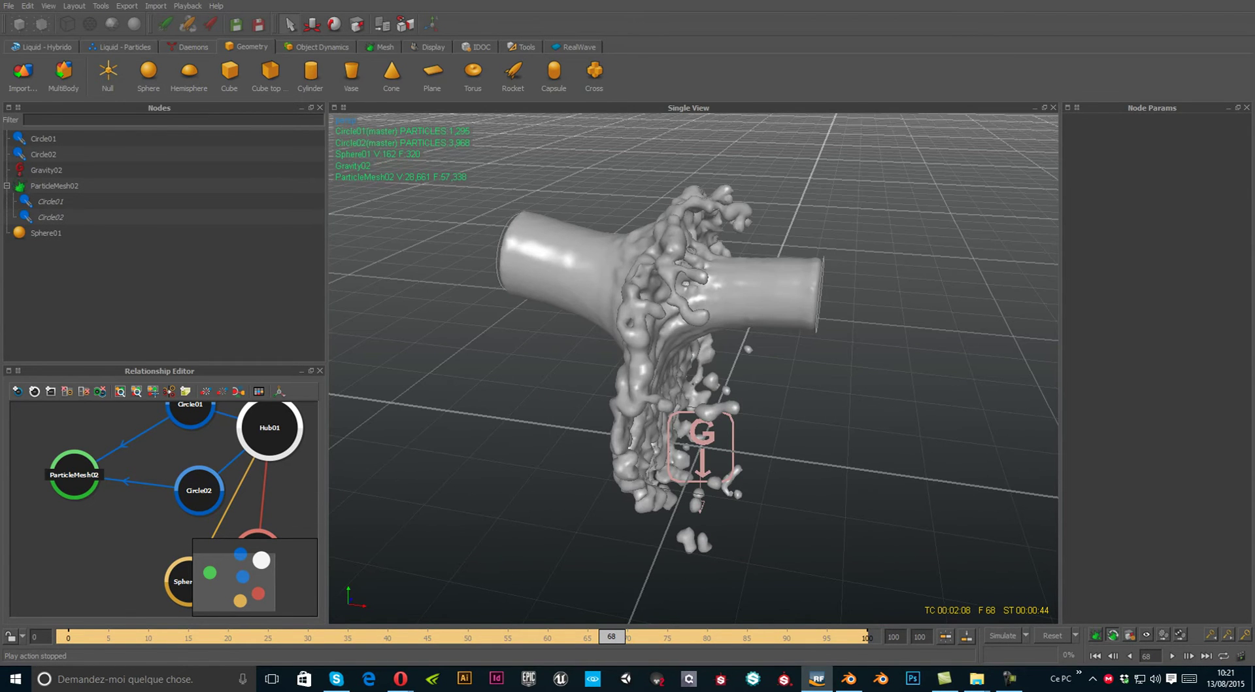
# Step: Check which mesh export formats are enabled for ParticleMesh02, including Mesh sequence (.obj)
pyautogui.click(55, 186)
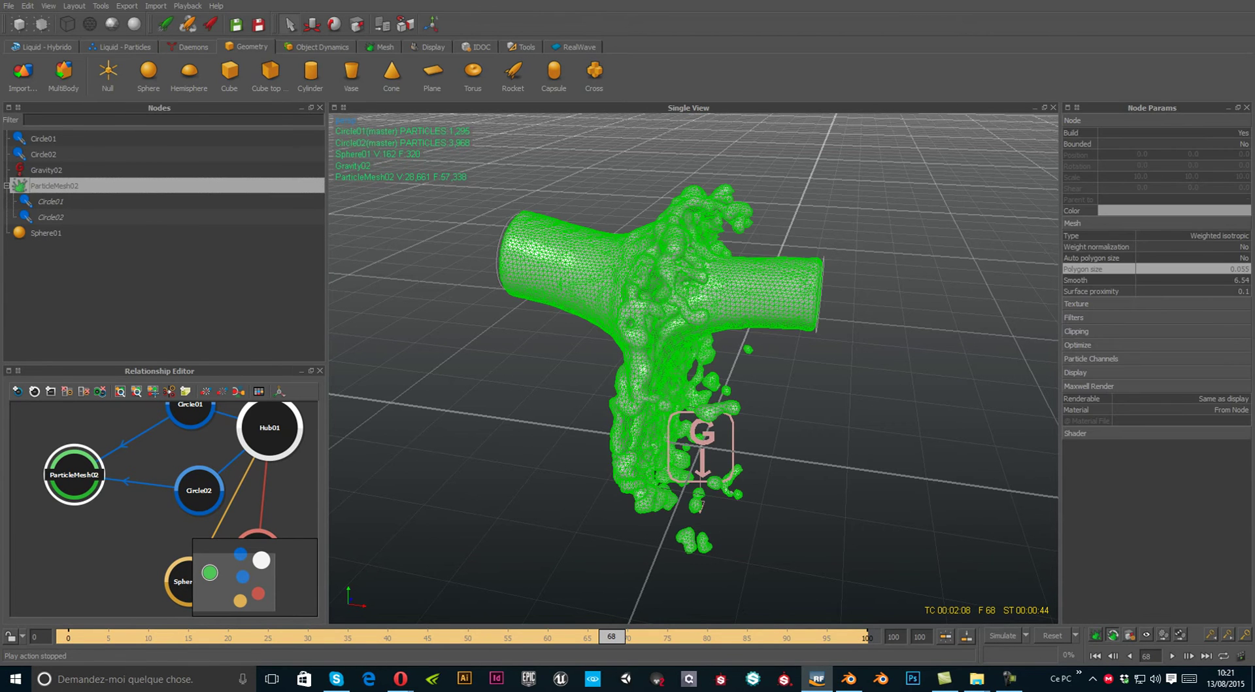
pyautogui.rightClick(65, 188)
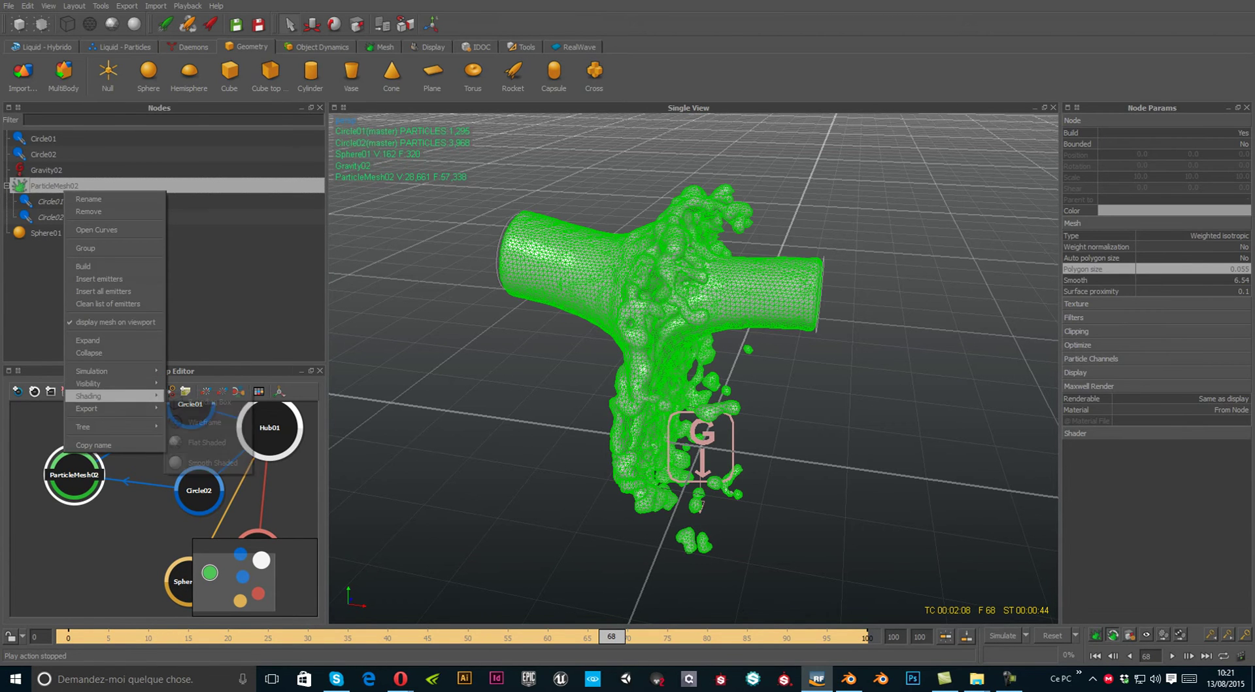
pyautogui.moveTo(131, 408)
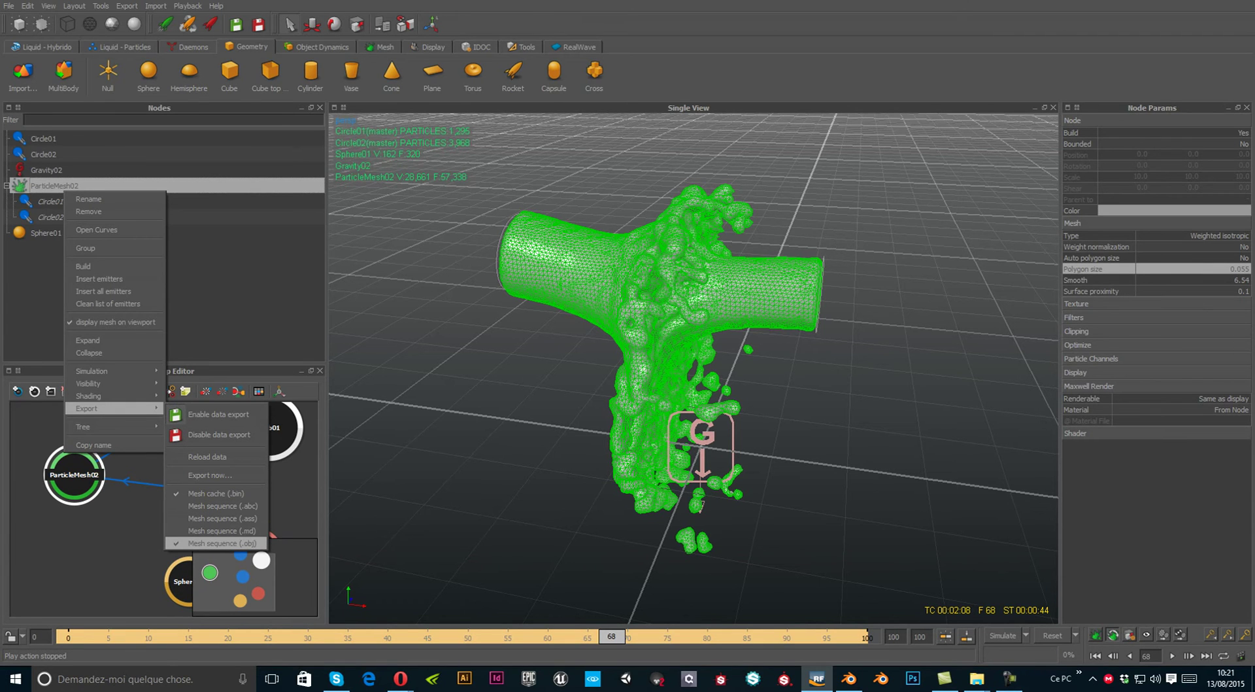
pyautogui.click(229, 295)
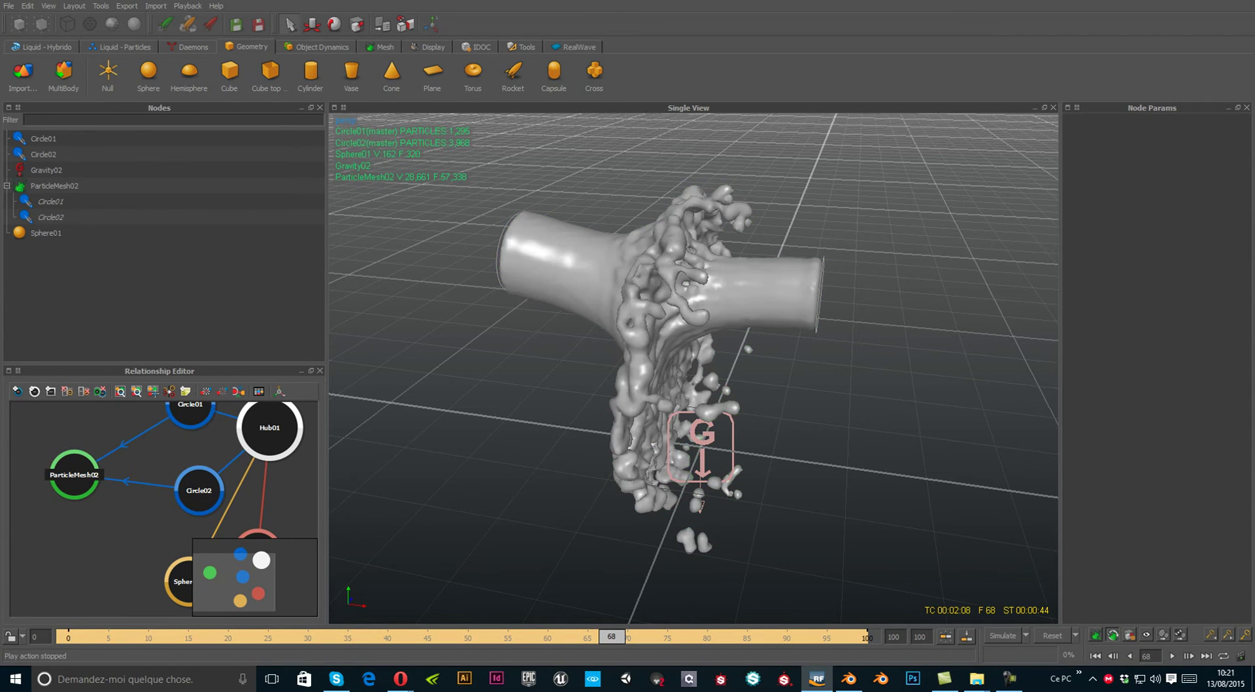
# Step: Switch to Blender and start a fresh scene by reloading the start-up file
pyautogui.click(849, 679)
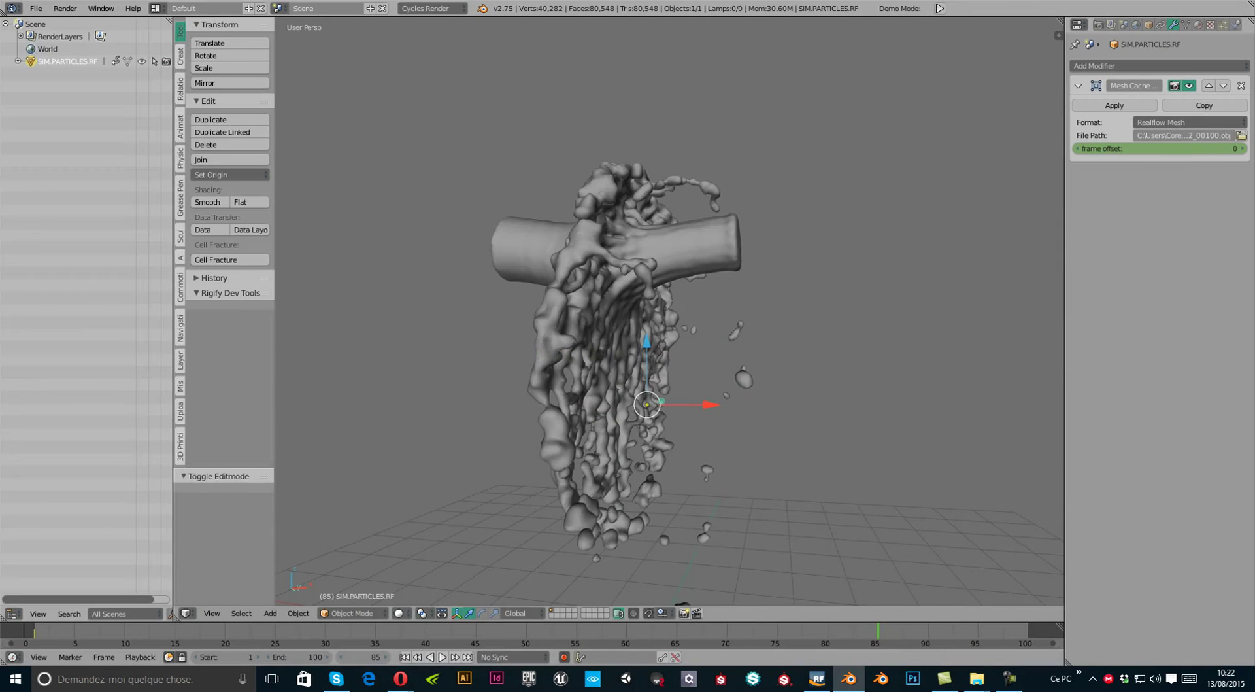
pyautogui.moveTo(654, 366); pyautogui.dragTo(661, 405, button='middle')
pyautogui.hotkey('ctrl', 'n')
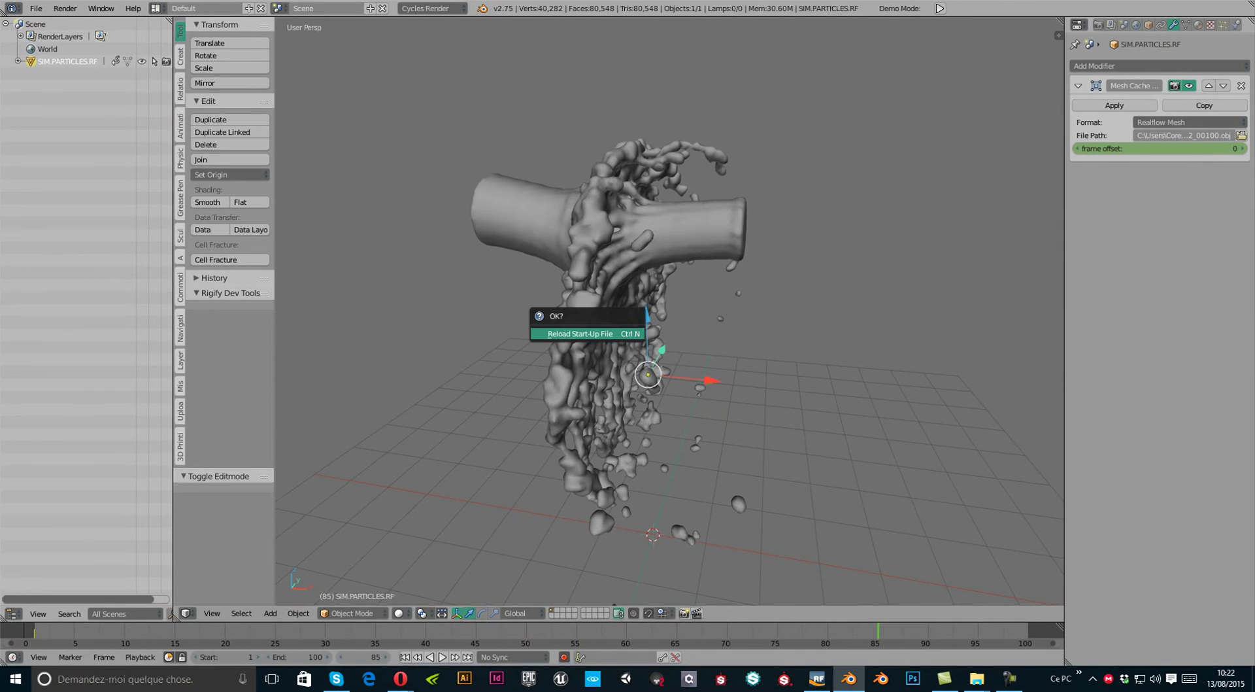
pyautogui.press('Return')
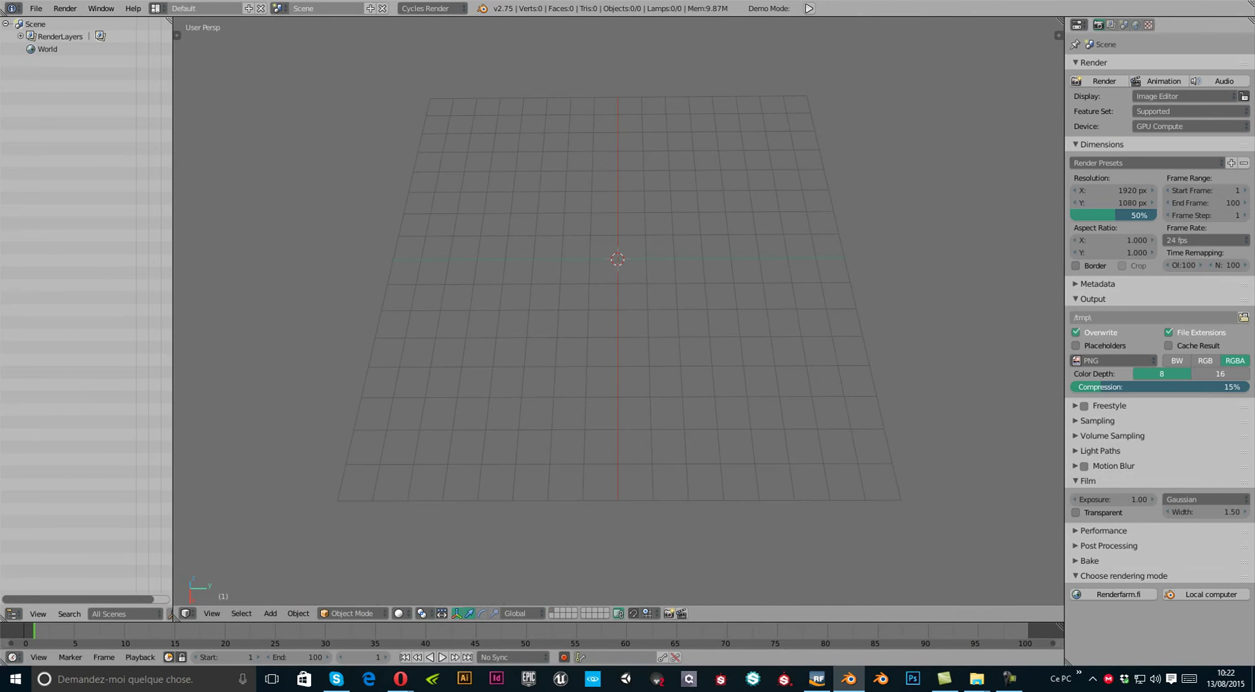
# Step: Add an ico sphere at the scene origin and rename it SIM.PARTICLES.RF
pyautogui.hotkey('shift', 'a')
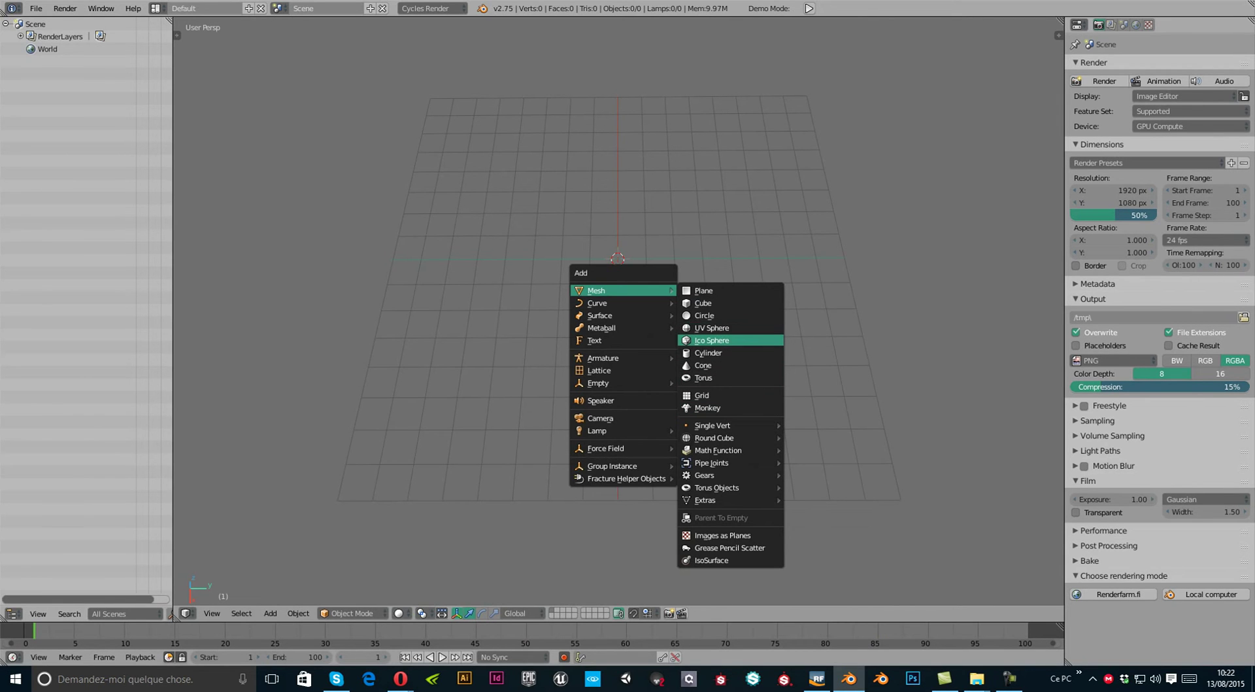
pyautogui.click(712, 340)
pyautogui.doubleClick(54, 62)
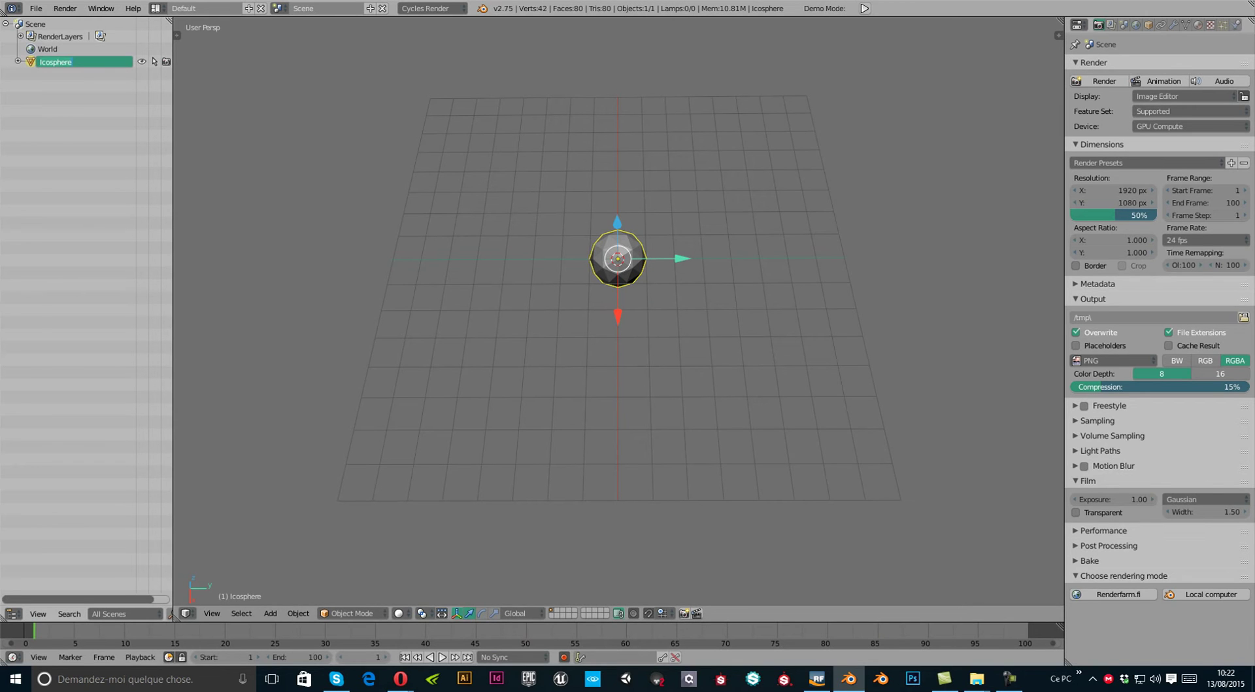
pyautogui.write('SIM.PARTICLES.RF')
pyautogui.press('Return')
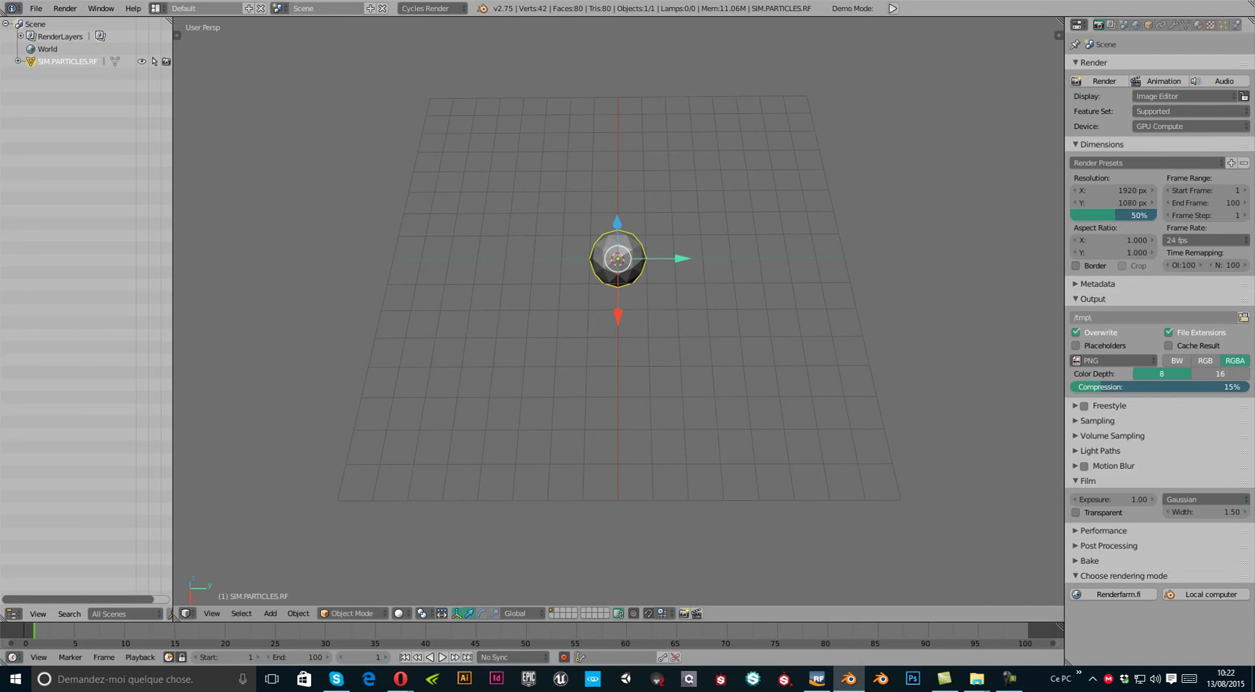
# Step: Add a Mesh Cache sequence modifier to the SIM.PARTICLES.RF sphere
pyautogui.keyDown('shift'); pyautogui.moveTo(618, 261); pyautogui.dragTo(578, 149, button='middle'); pyautogui.keyUp('shift')
pyautogui.scroll(4, 611, 378)
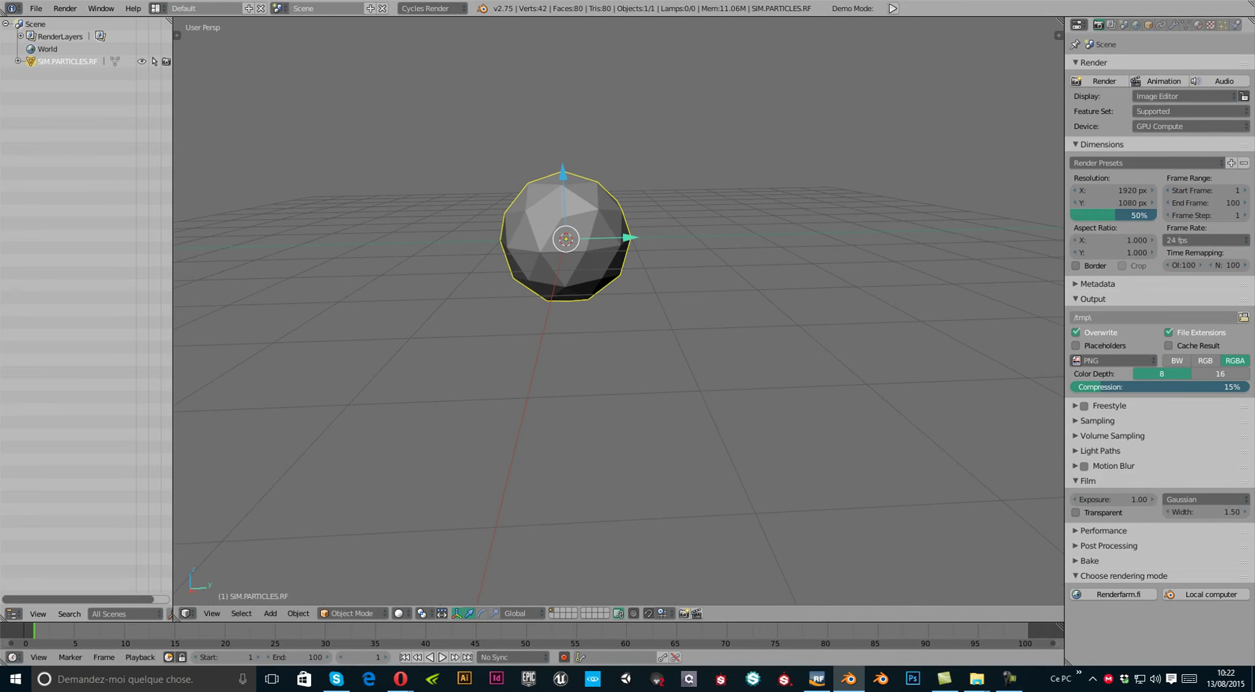
pyautogui.keyDown('shift'); pyautogui.moveTo(566, 238); pyautogui.dragTo(612, 328, button='middle'); pyautogui.keyUp('shift')
pyautogui.click(1174, 25)
pyautogui.click(1125, 65)
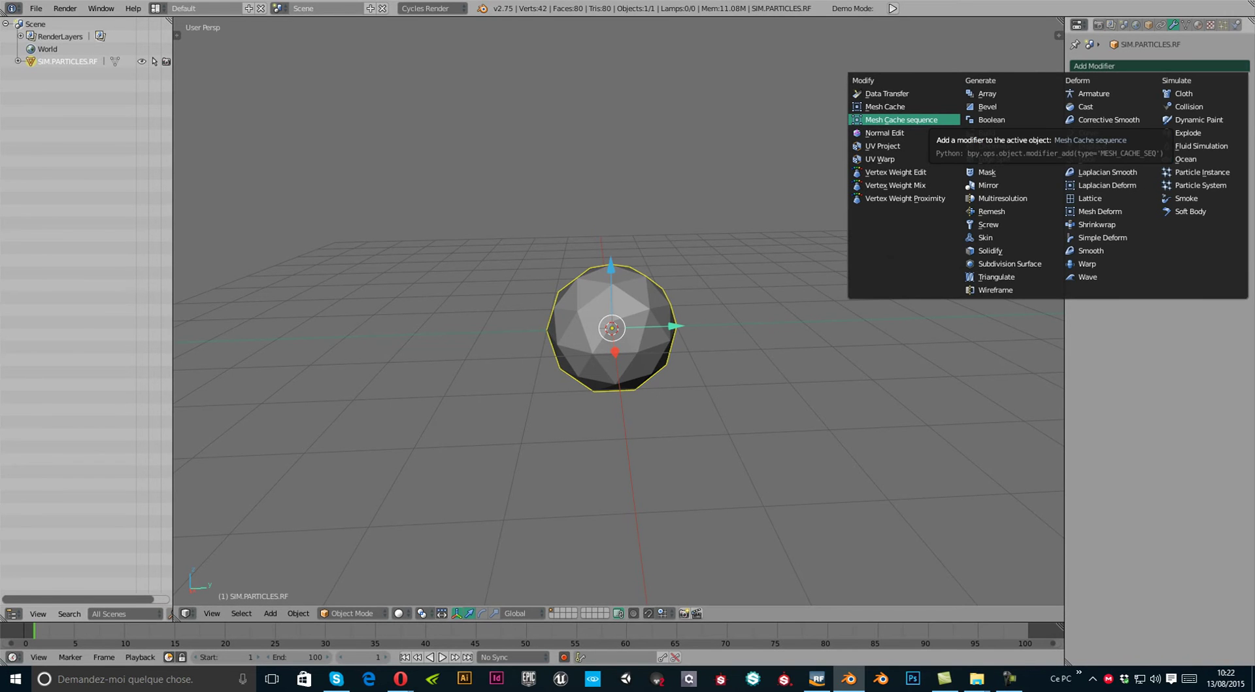
pyautogui.click(930, 120)
pyautogui.keyDown('shift'); pyautogui.moveTo(612, 328); pyautogui.dragTo(579, 356, button='middle'); pyautogui.keyUp('shift')
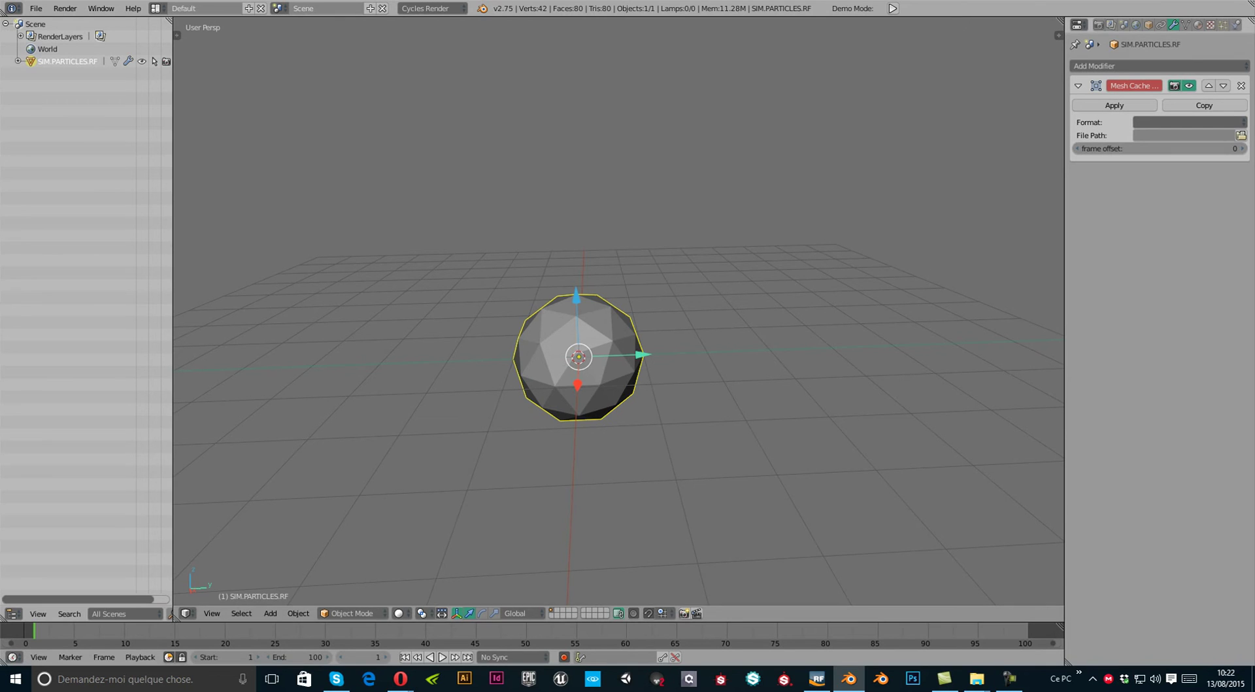
# Step: Widen the modifier settings area and set the mesh cache format to Realflow Mesh
pyautogui.moveTo(1064, 327); pyautogui.dragTo(958, 327)
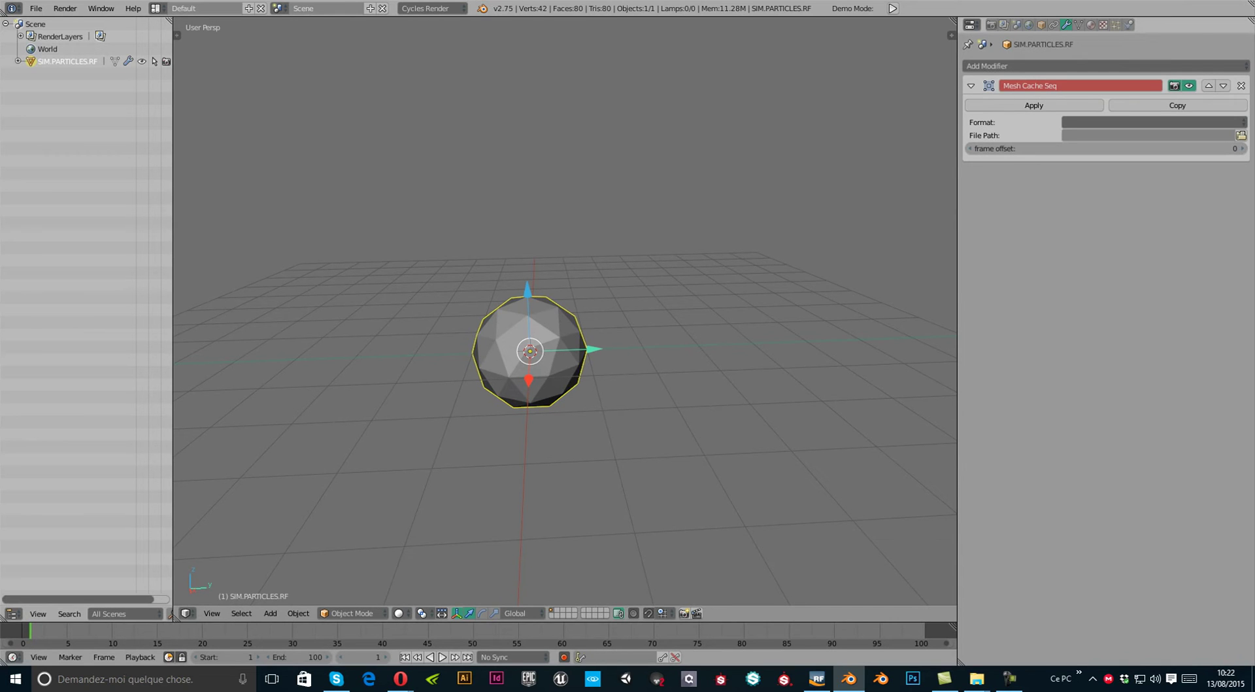
pyautogui.click(1154, 122)
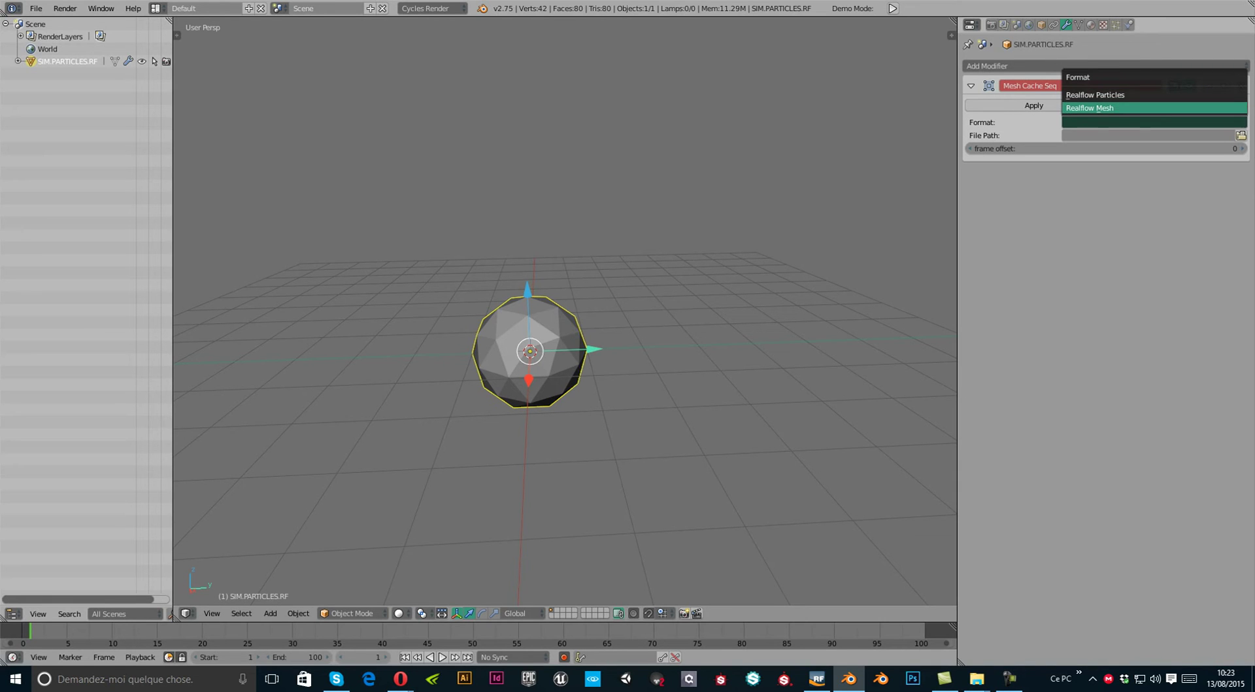
pyautogui.click(1098, 108)
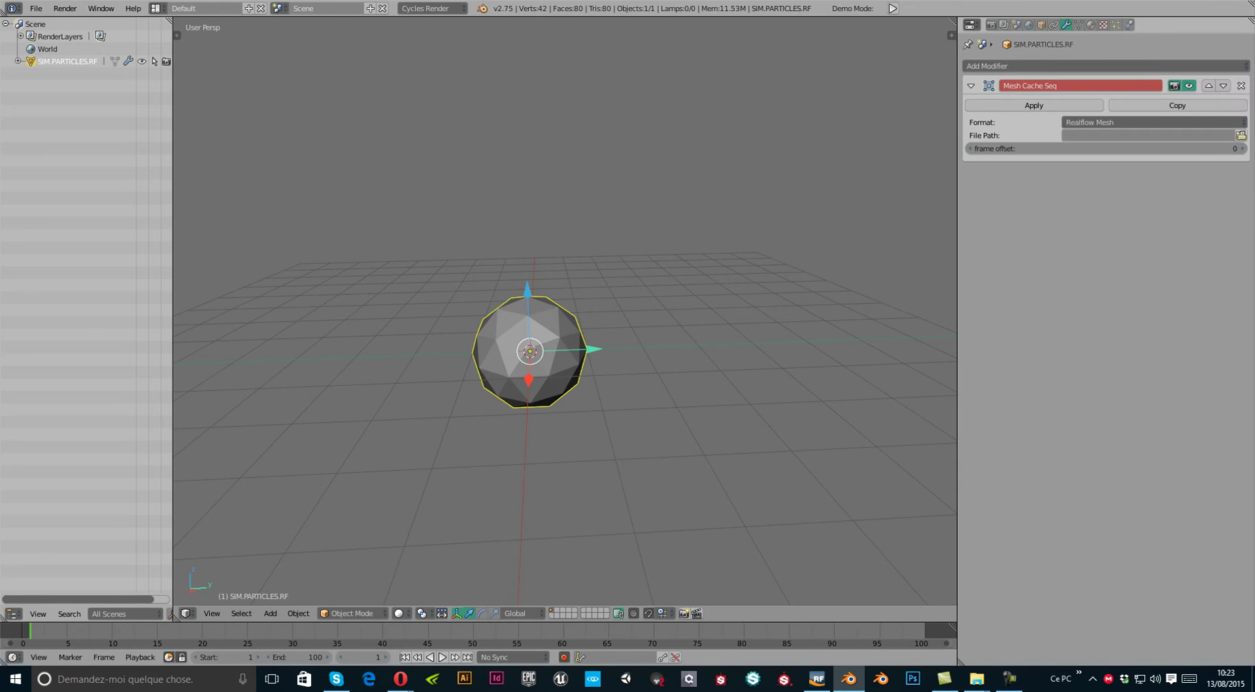
# Step: Load ParticleMesh02_00100.obj from the meshes folder of the TEST TUTO RealFlow scene as the modifier's cache file
pyautogui.click(1241, 134)
pyautogui.click(676, 42)
pyautogui.write('C:\\Users\\Corentin\\realflow\\scenes\\TEST TUTO')
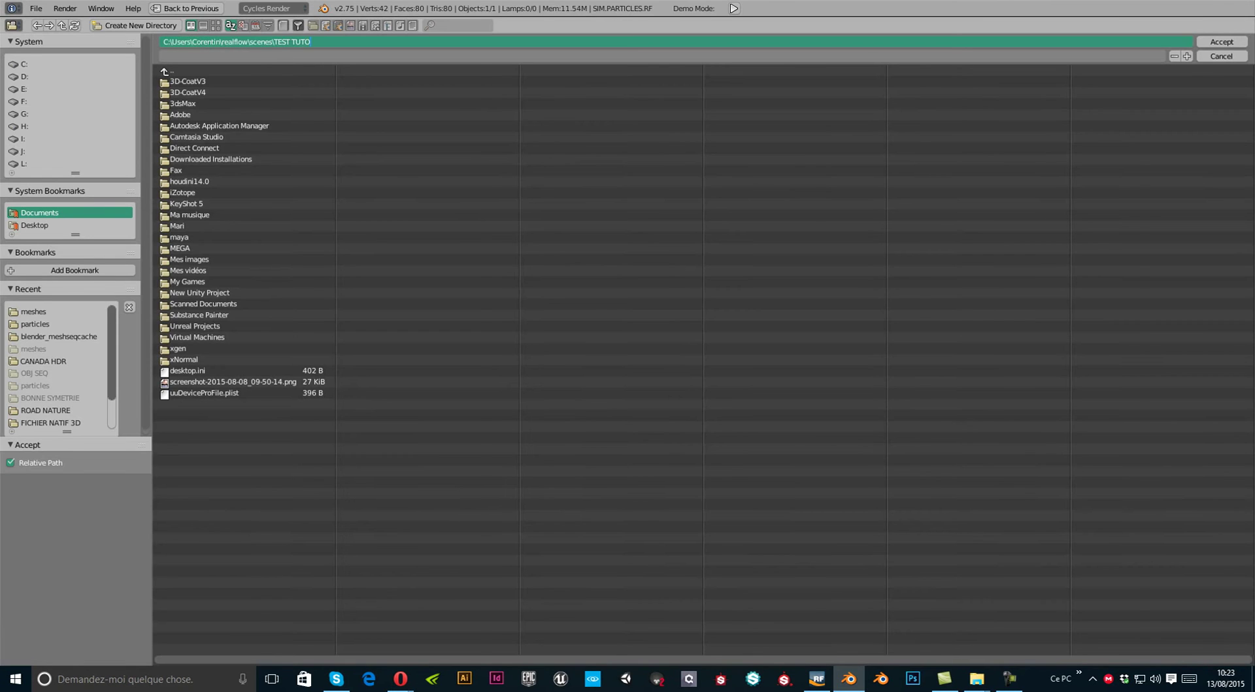
pyautogui.press('Return')
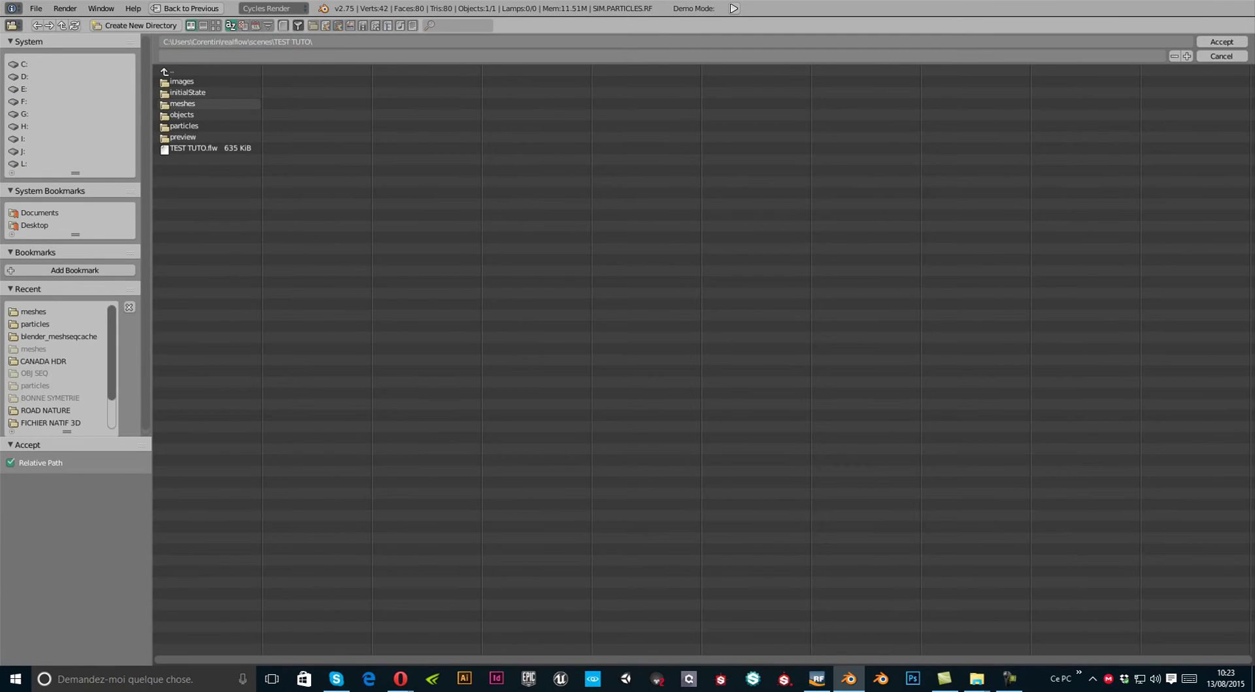
pyautogui.click(183, 104)
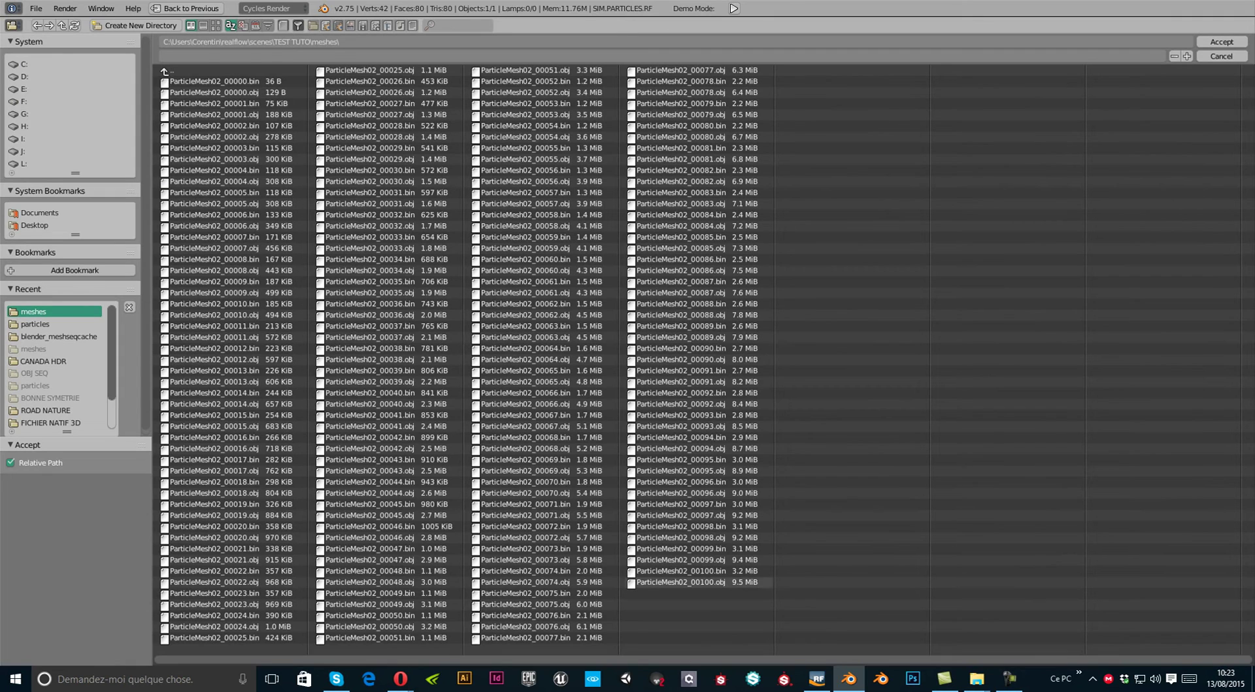
pyautogui.click(680, 581)
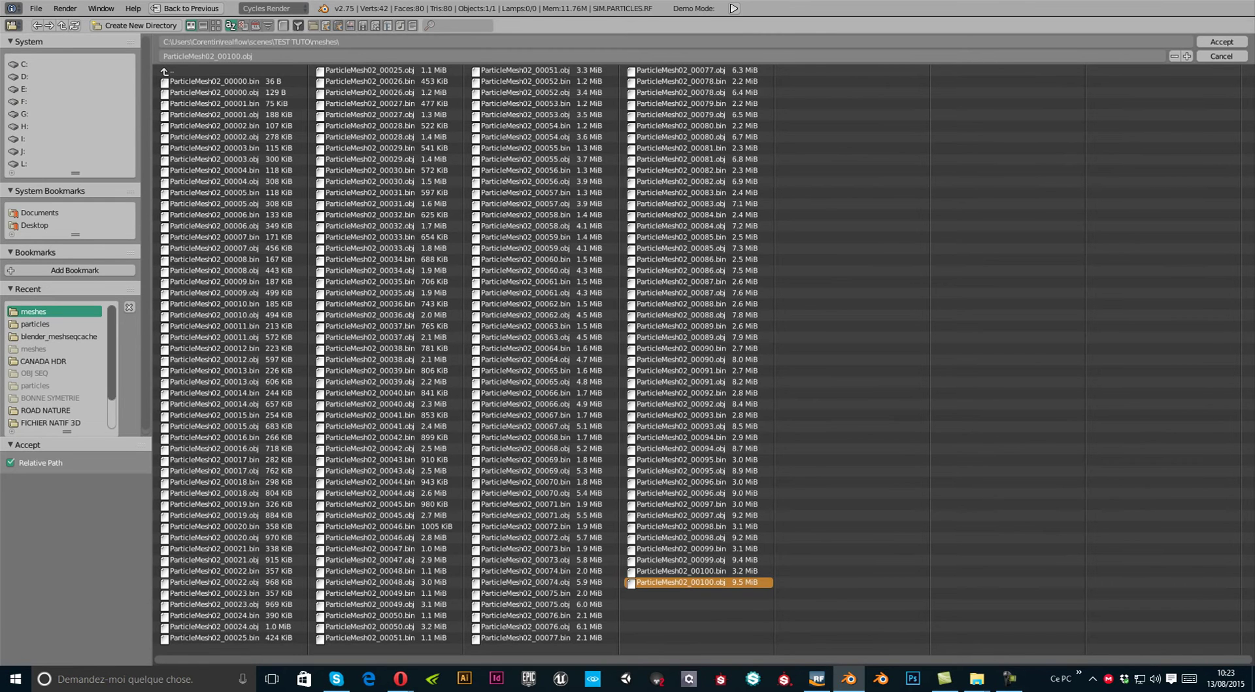
pyautogui.click(1221, 41)
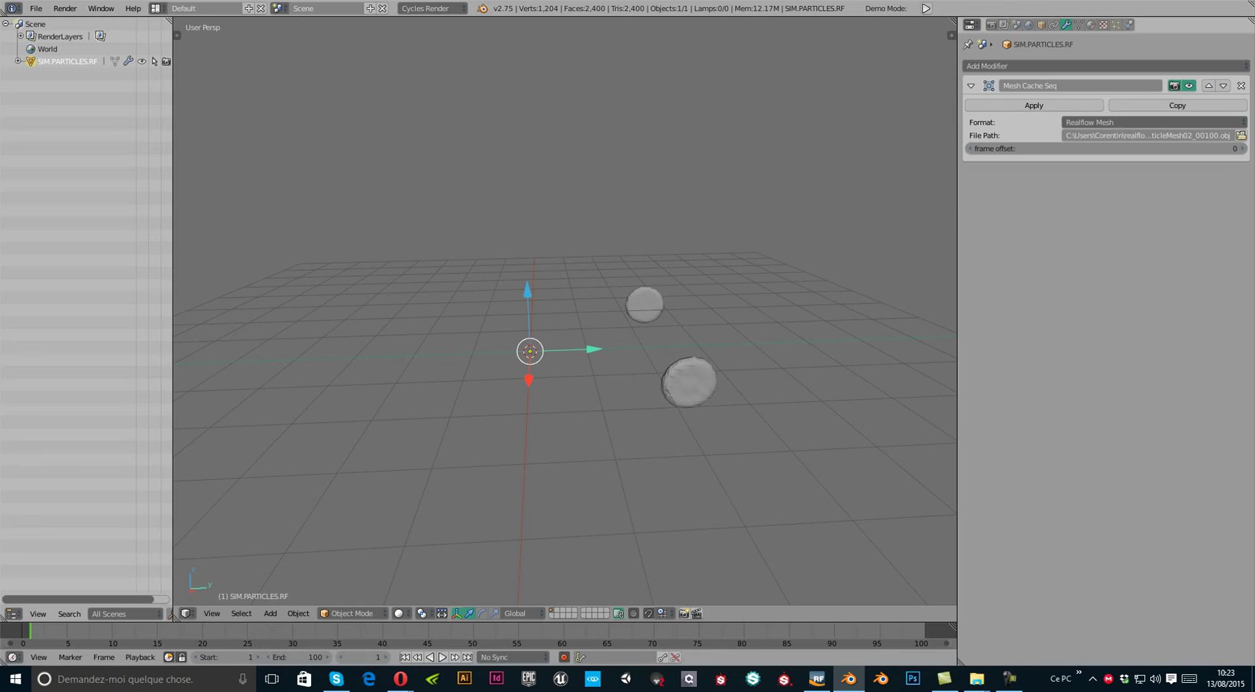
# Step: Compare the imported mesh with the RealFlow simulation at frame 1, and return to Blender
pyautogui.moveTo(588, 288); pyautogui.dragTo(596, 217, button='middle')
pyautogui.scroll(2, 577, 501)
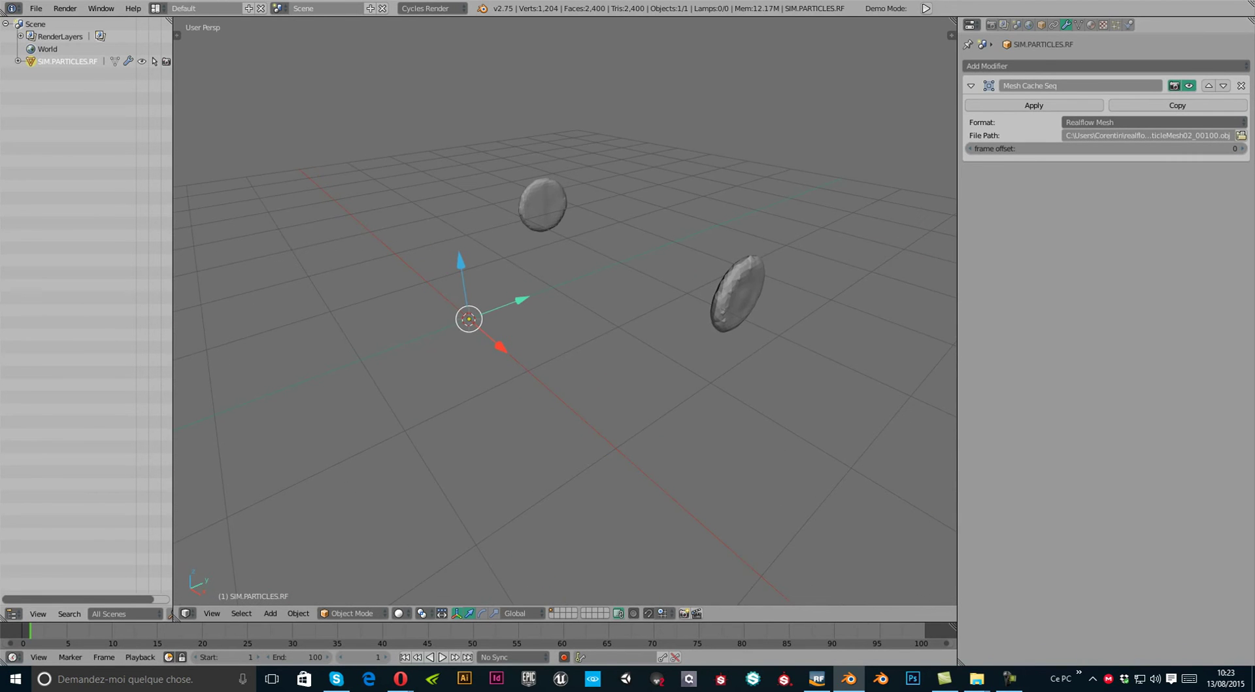
pyautogui.click(817, 678)
pyautogui.moveTo(612, 636); pyautogui.dragTo(77, 636)
pyautogui.keyDown('alt'); pyautogui.moveTo(694, 367); pyautogui.dragTo(595, 336); pyautogui.keyUp('alt')
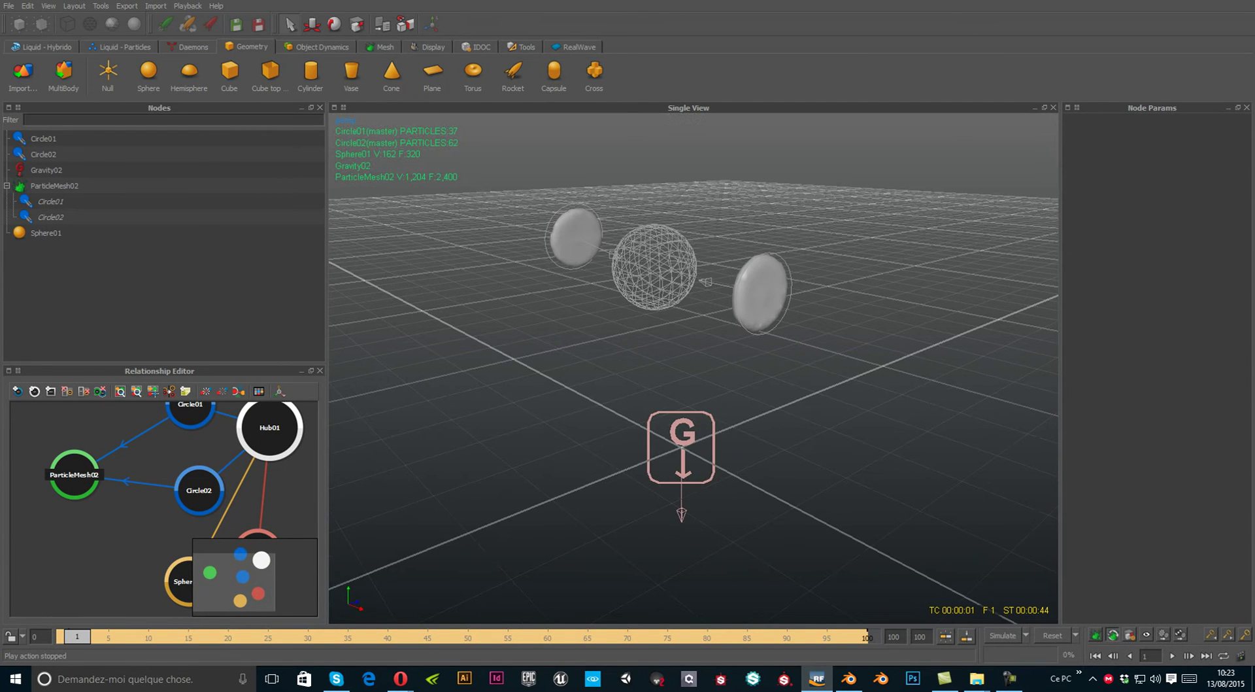
pyautogui.click(848, 679)
pyautogui.click(849, 679)
pyautogui.click(848, 679)
# Step: Play the animation to check the imported mesh, stop it, and return to frame 1
pyautogui.keyDown('shift'); pyautogui.moveTo(706, 406); pyautogui.dragTo(704, 436, button='middle'); pyautogui.keyUp('shift')
pyautogui.click(442, 657)
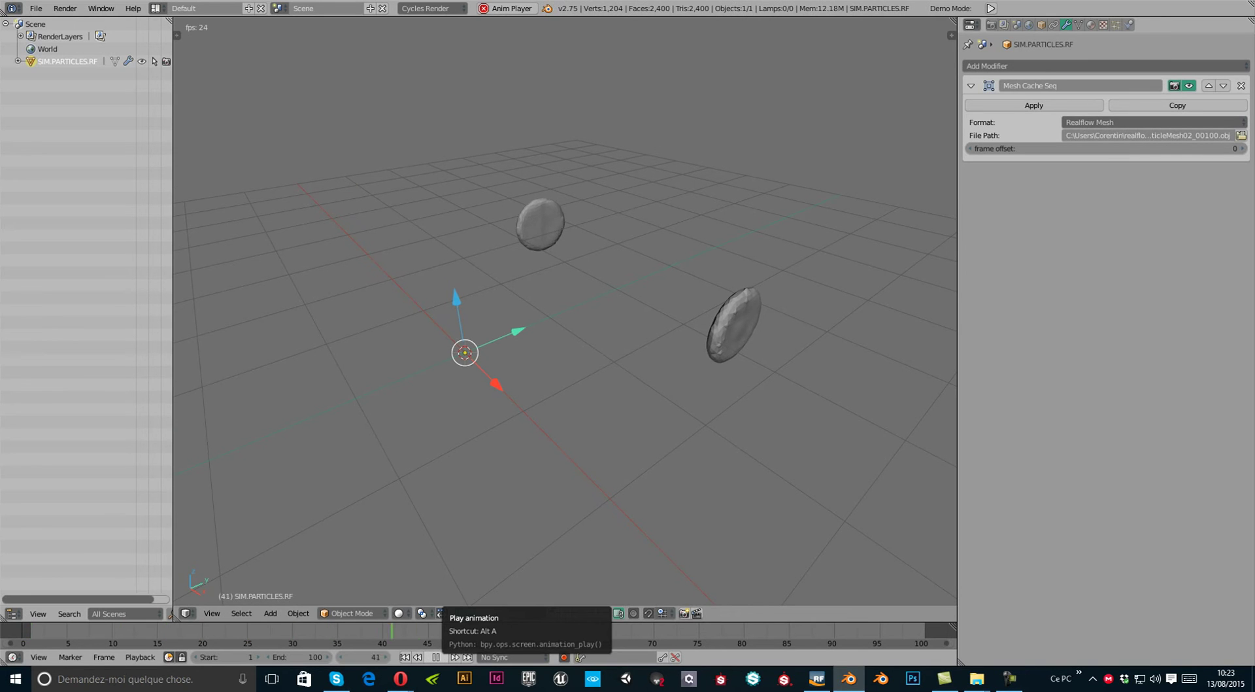
pyautogui.hotkey('alt', 'a')
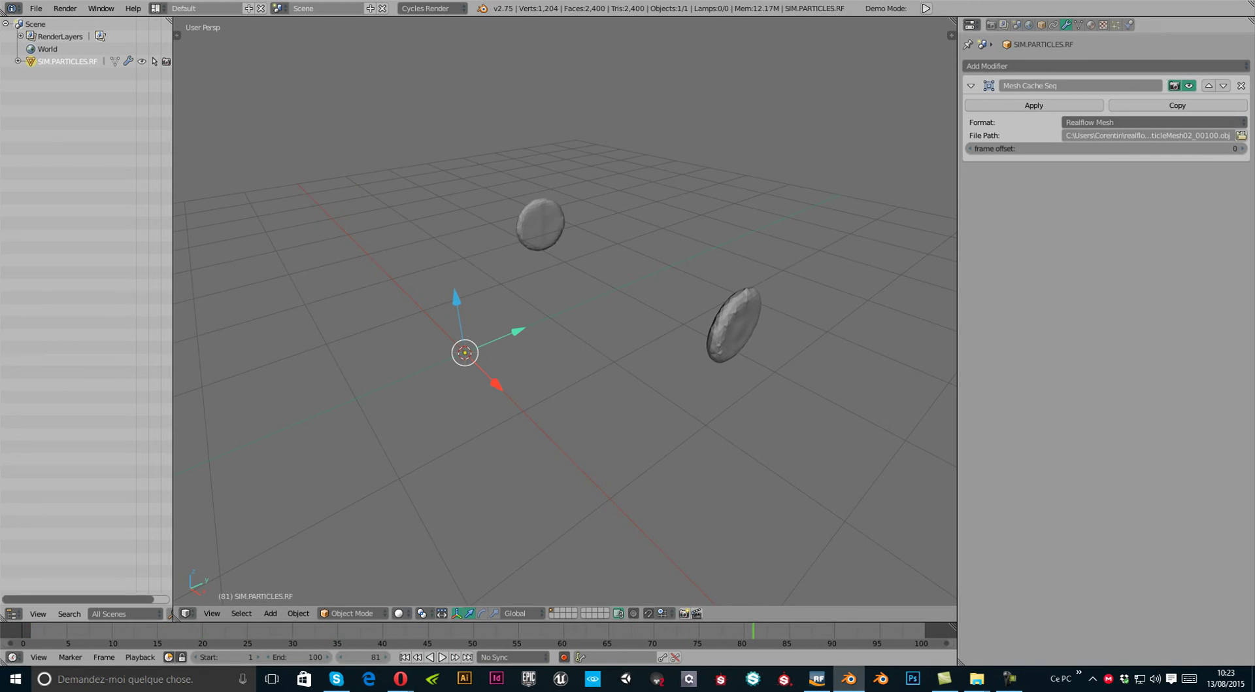
pyautogui.hotkey('shift', 'Left')
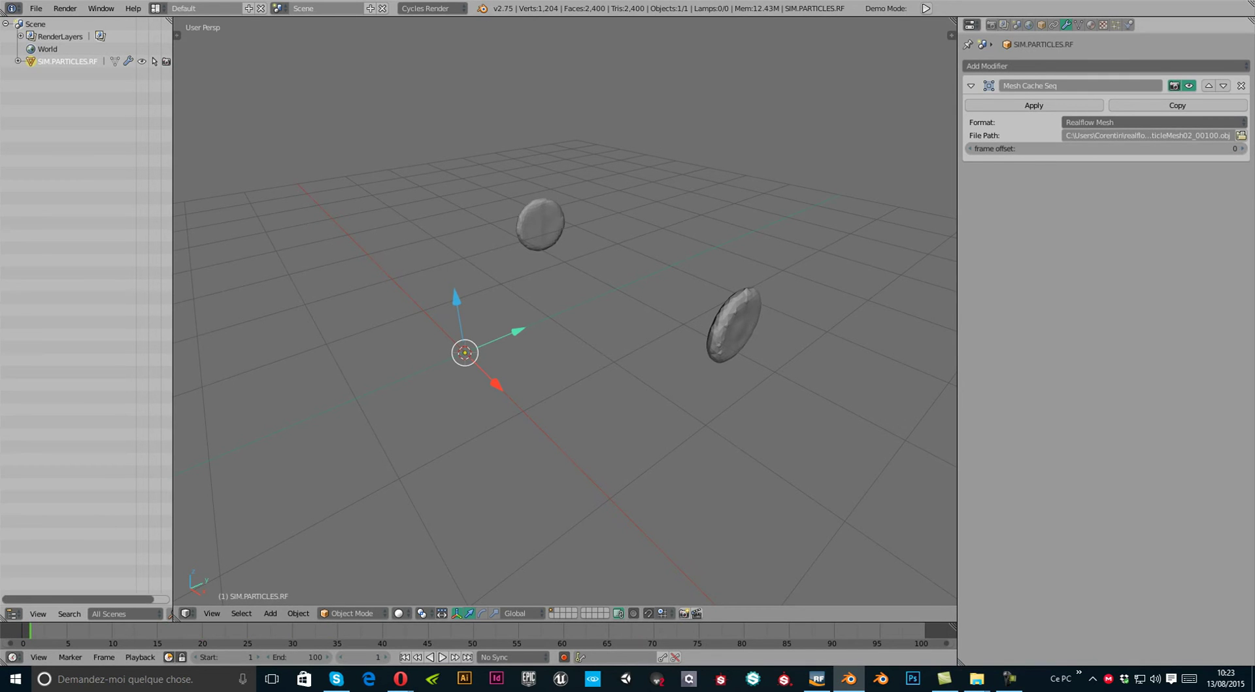
# Step: Raise the mesh cache's frame offset one frame at a time to 42, checking how the fluid shape changes
pyautogui.click(1243, 148)
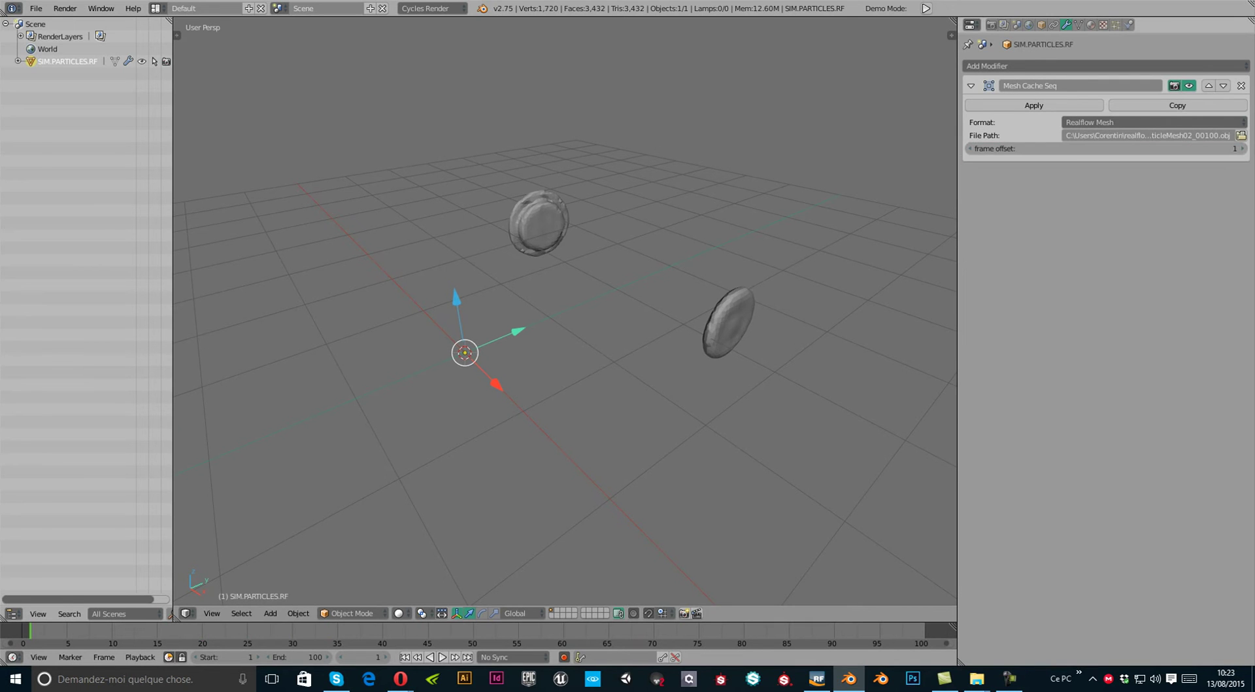
pyautogui.click(1243, 148)
pyautogui.click(1243, 149)
pyautogui.click(1243, 148)
pyautogui.click(1243, 148)
pyautogui.click(1243, 148)
pyautogui.click(1243, 148)
pyautogui.click(1243, 149)
pyautogui.click(1243, 148)
pyautogui.tripleClick(1243, 149)
pyautogui.tripleClick(1243, 149)
pyautogui.tripleClick(1243, 148)
pyautogui.tripleClick(1243, 149)
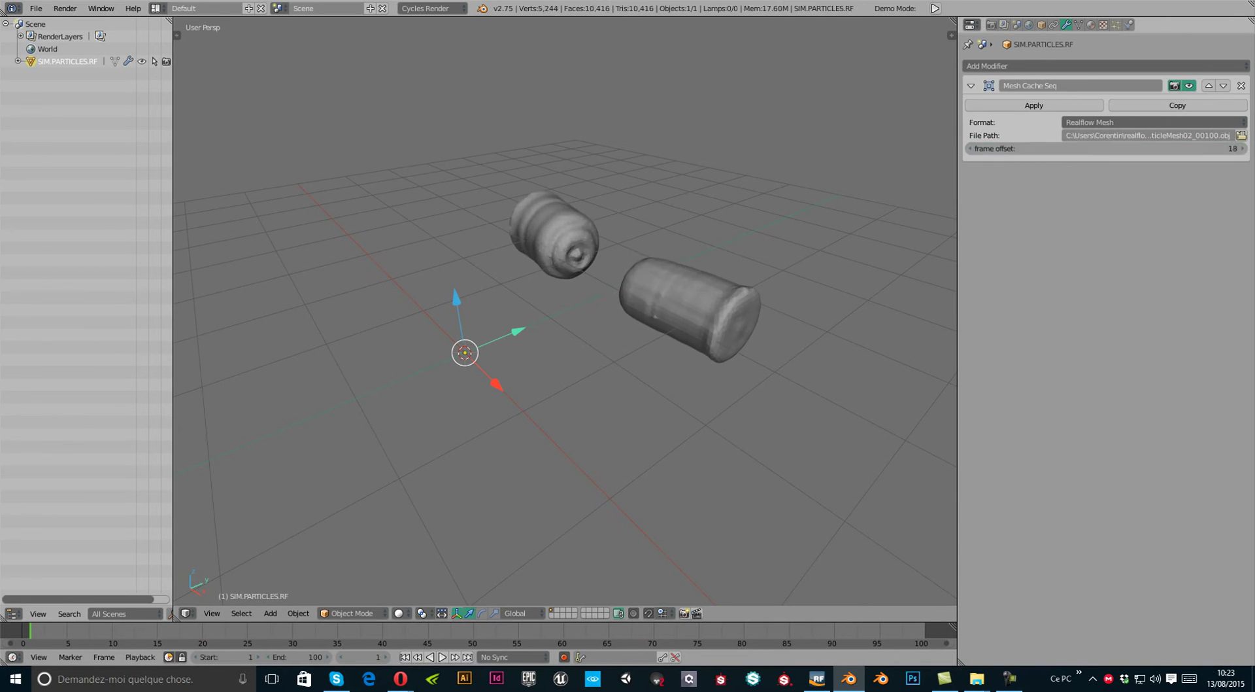
pyautogui.tripleClick(1243, 148)
pyautogui.tripleClick(1243, 148)
pyautogui.doubleClick(1244, 148)
pyautogui.tripleClick(1243, 148)
pyautogui.tripleClick(1243, 149)
pyautogui.tripleClick(1243, 149)
pyautogui.click(1243, 148)
pyautogui.tripleClick(1243, 148)
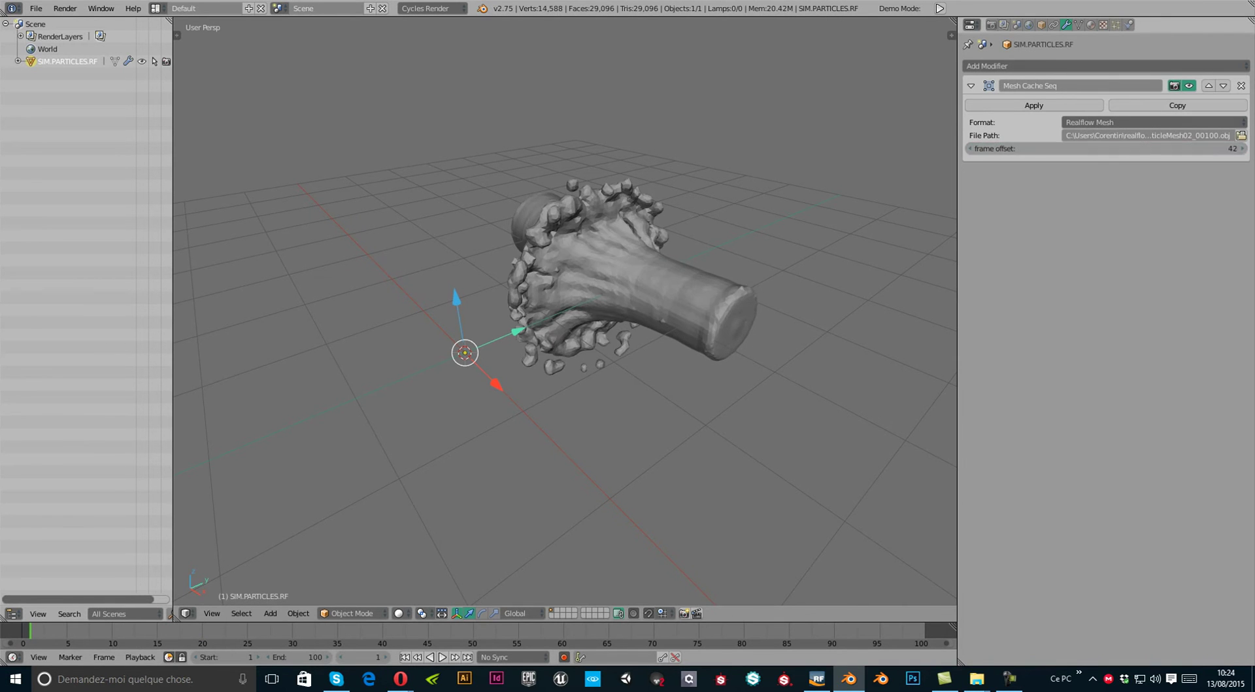
pyautogui.moveTo(589, 340)
pyautogui.mouseDown(button='middle')
pyautogui.moveTo(726, 324)
pyautogui.moveTo(657, 308)
pyautogui.moveTo(590, 327)
pyautogui.mouseUp(button='middle')
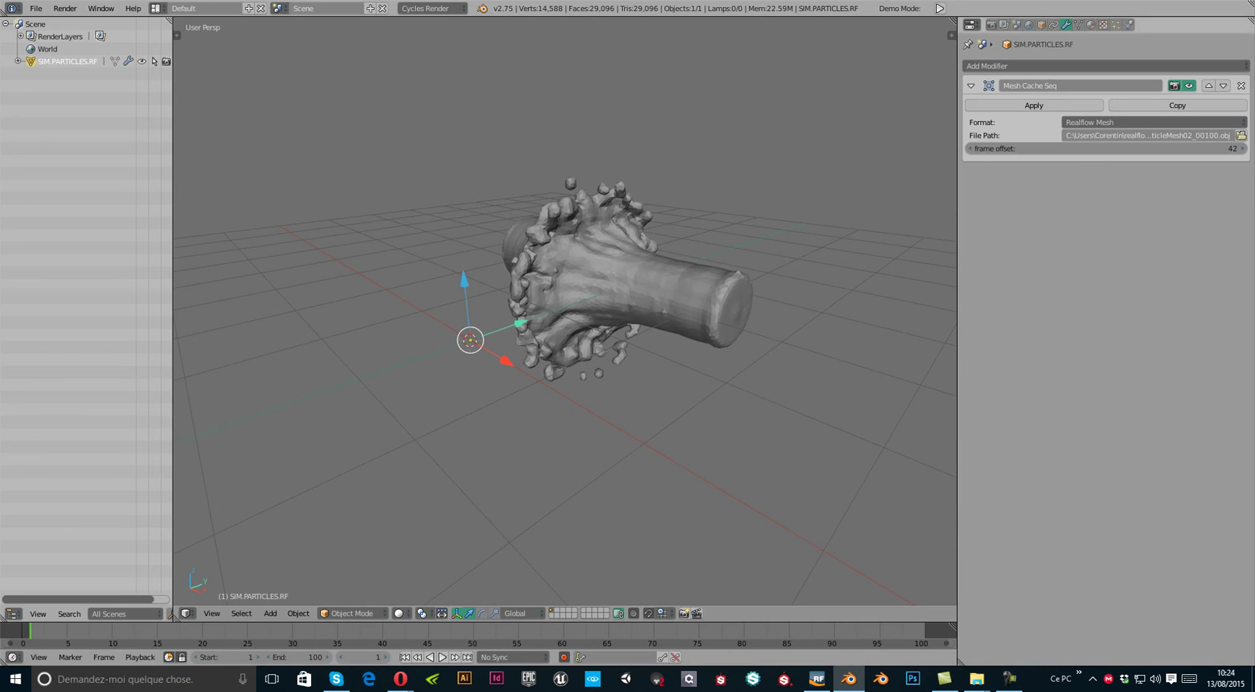
# Step: Lower the mesh cache's frame offset to -195, and play the animation briefly to test it
pyautogui.moveTo(1086, 149); pyautogui.dragTo(776, 149)
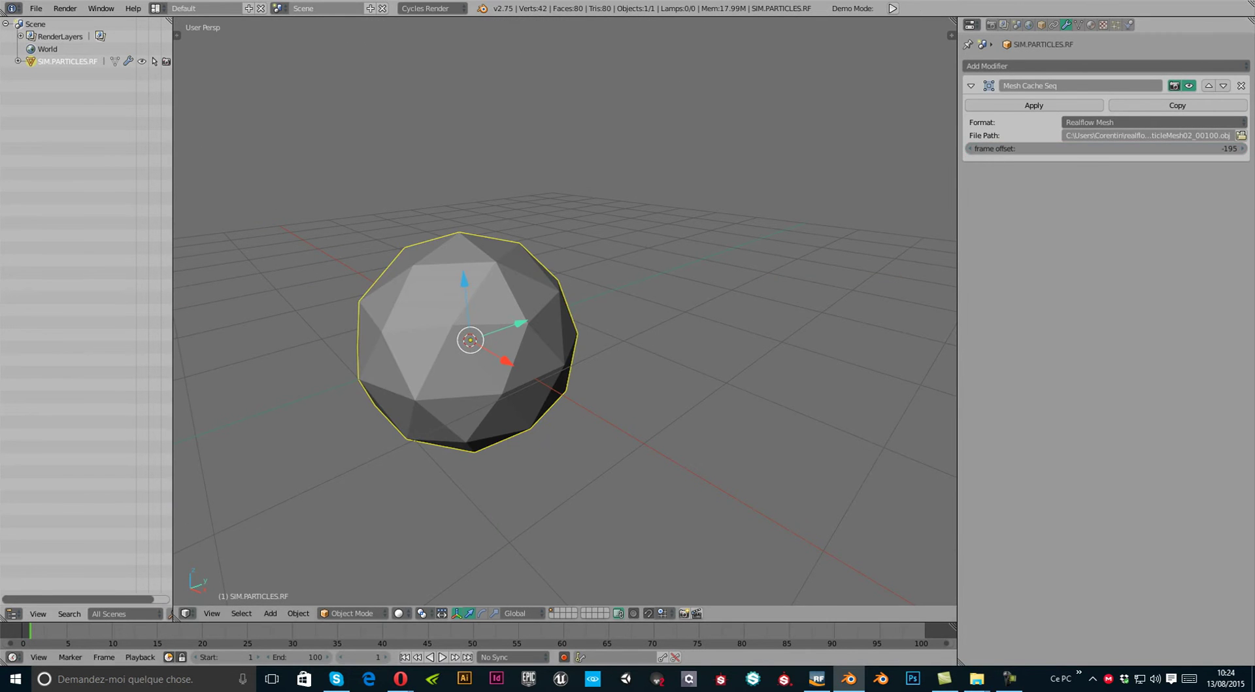
pyautogui.hotkey('alt', 'a')
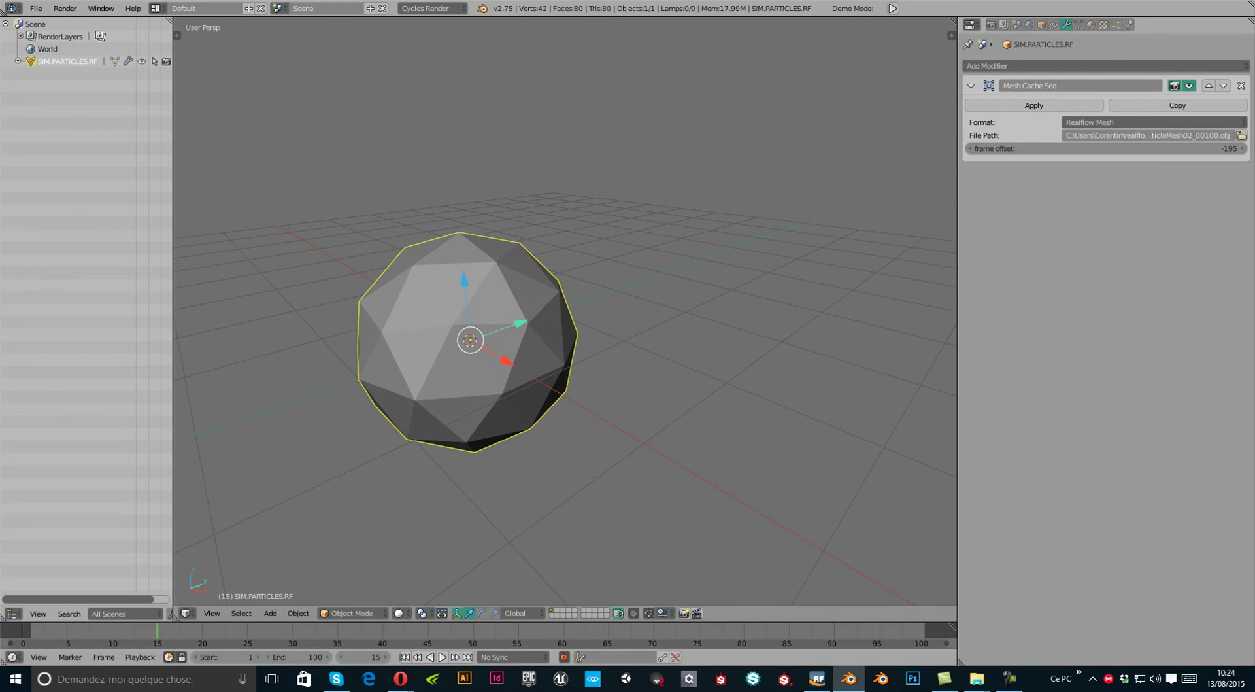
pyautogui.press('Escape')
# Step: Set the mesh cache's frame offset to 0 and insert a keyframe on it at frame 1
pyautogui.click(1105, 149)
pyautogui.write('0')
pyautogui.press('Return')
pyautogui.rightClick(1098, 148)
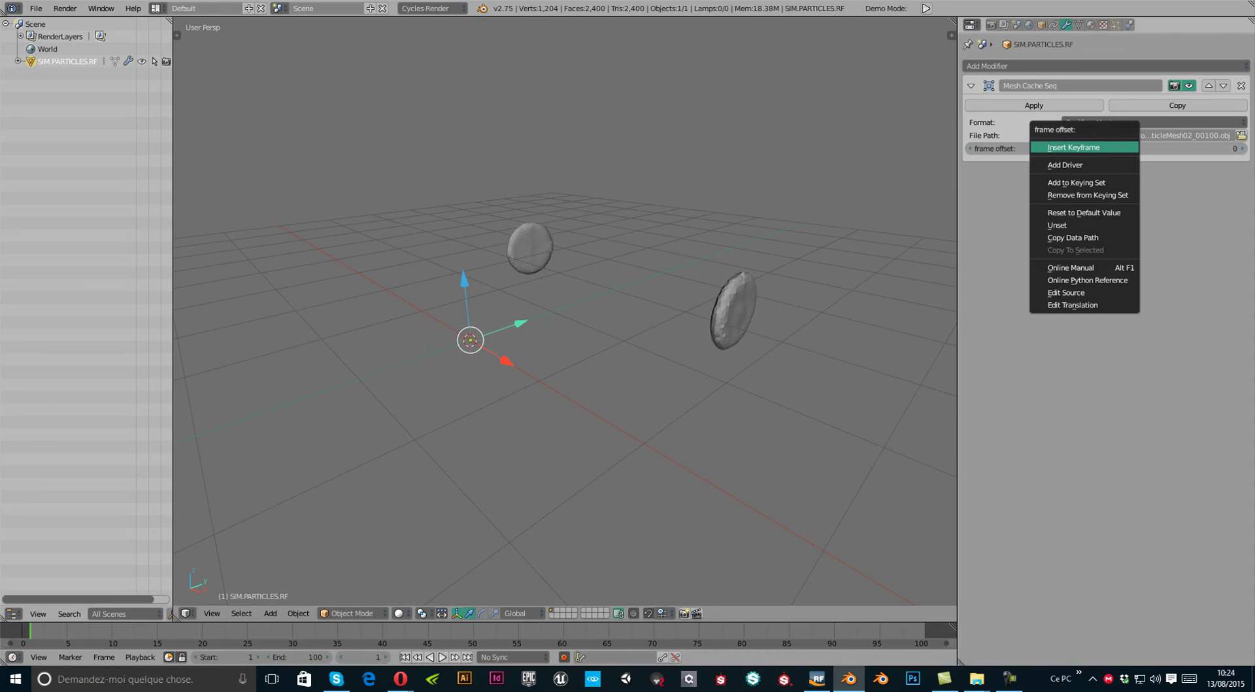
pyautogui.click(1099, 146)
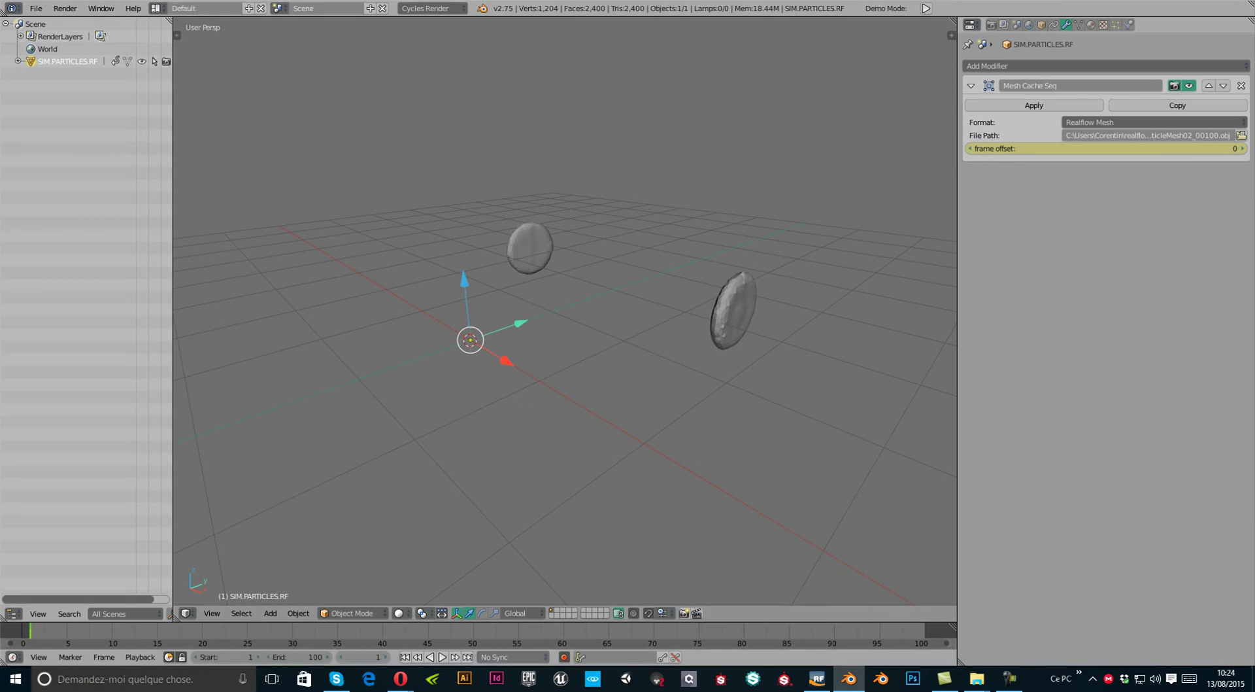
# Step: Play the fluid animation while viewing it from another angle, stop it, and advance to frame 83
pyautogui.click(443, 658)
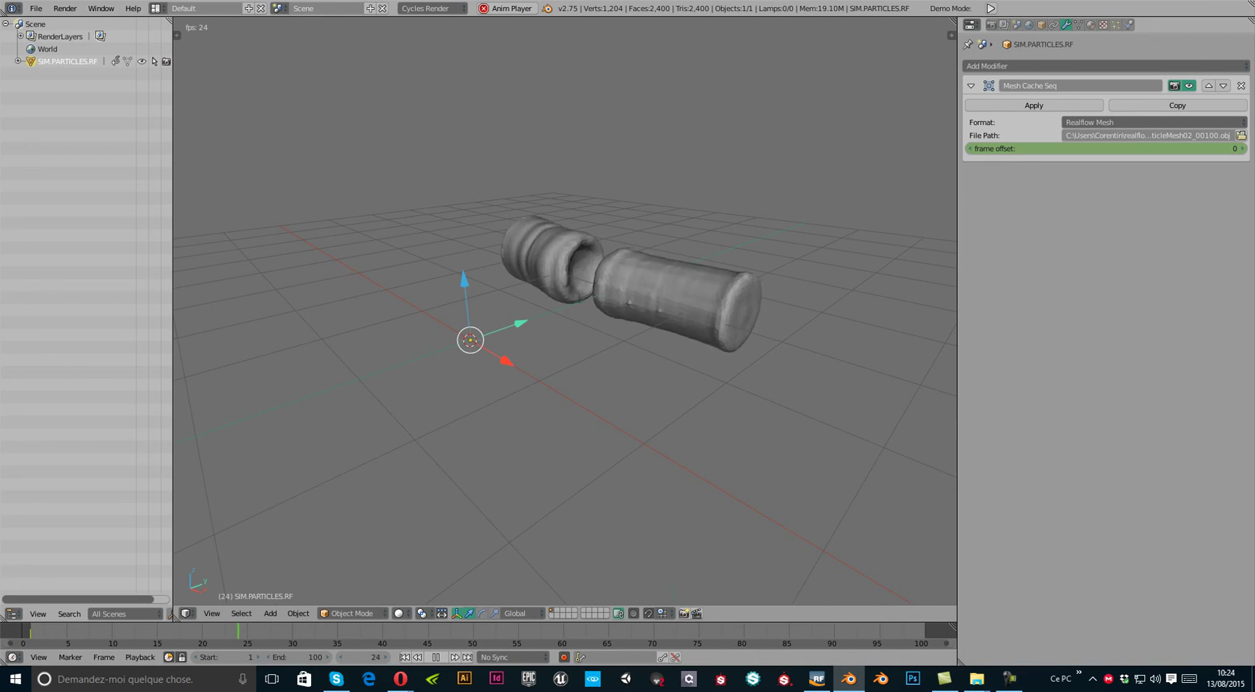
pyautogui.moveTo(497, 405); pyautogui.dragTo(595, 415, button='middle')
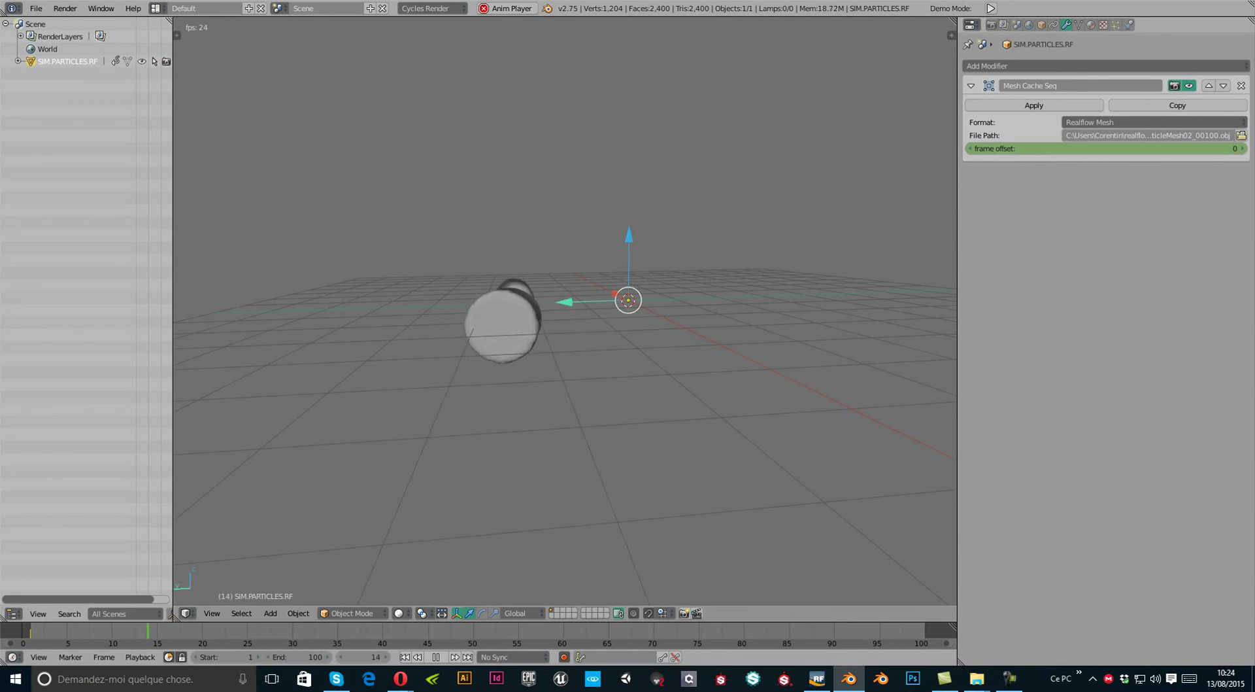
pyautogui.hotkey('alt', 'a')
pyautogui.press('Right')
pyautogui.press('Right')
pyautogui.press('Right')
pyautogui.press('Right')
pyautogui.press('Right')
pyautogui.press('Right')
pyautogui.press('Right')
pyautogui.press('Right')
pyautogui.press('Right')
pyautogui.press('Right')
pyautogui.press('Right')
pyautogui.press('Right')
pyautogui.press('Right')
pyautogui.press('Right')
pyautogui.press('Right')
pyautogui.press('Right')
pyautogui.press('Right')
pyautogui.press('Right')
pyautogui.press('Right')
pyautogui.press('Right')
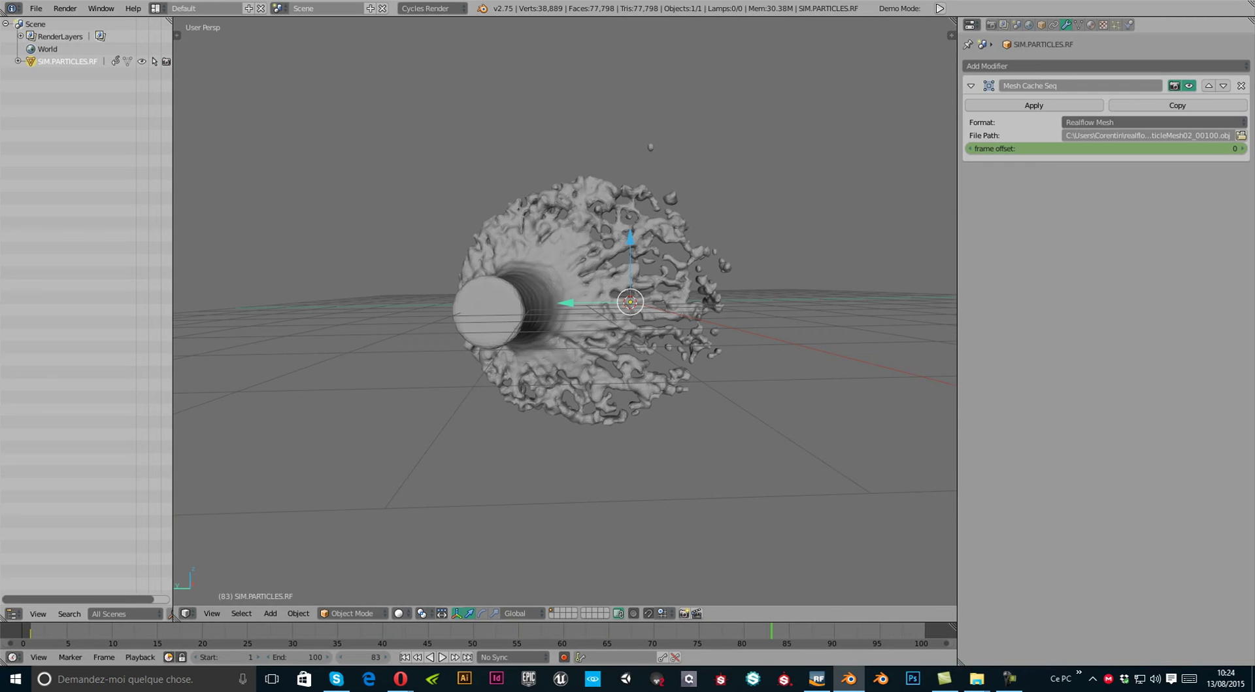
# Step: Compare the mesh's orientation with the simulation in RealFlow, return to Blender, and rotate the mesh 90° about the global X axis
pyautogui.click(817, 679)
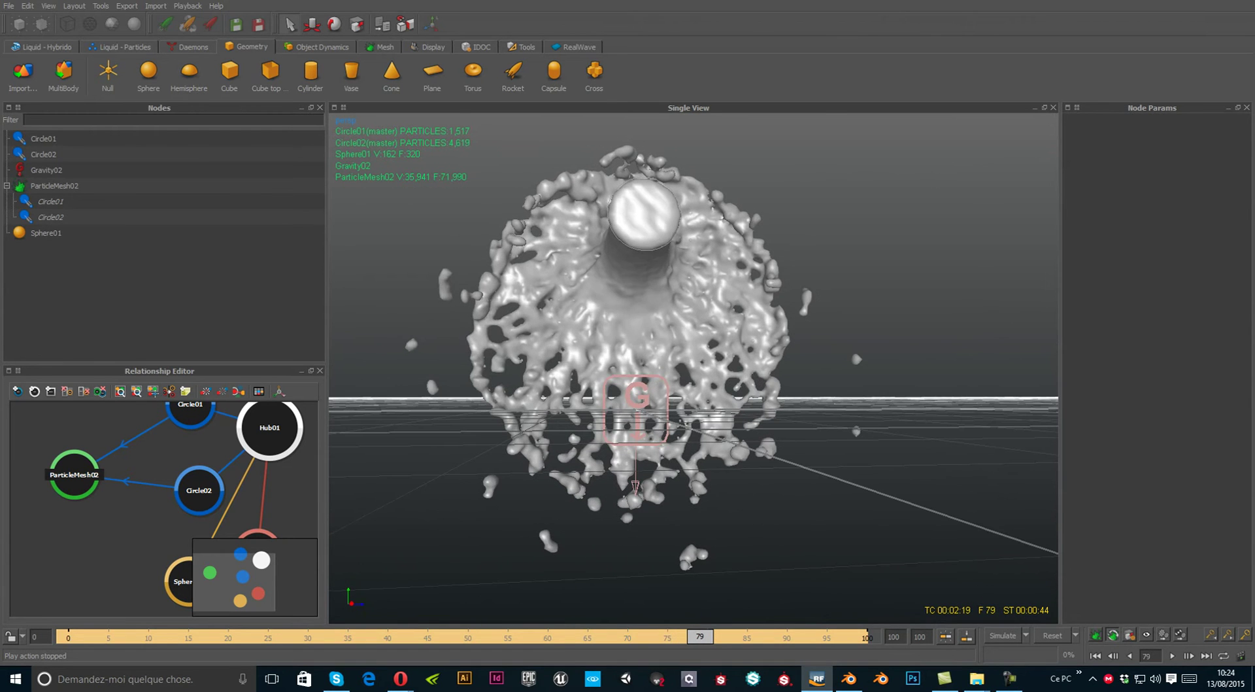
pyautogui.keyDown('alt'); pyautogui.moveTo(693, 354); pyautogui.dragTo(722, 396); pyautogui.keyUp('alt')
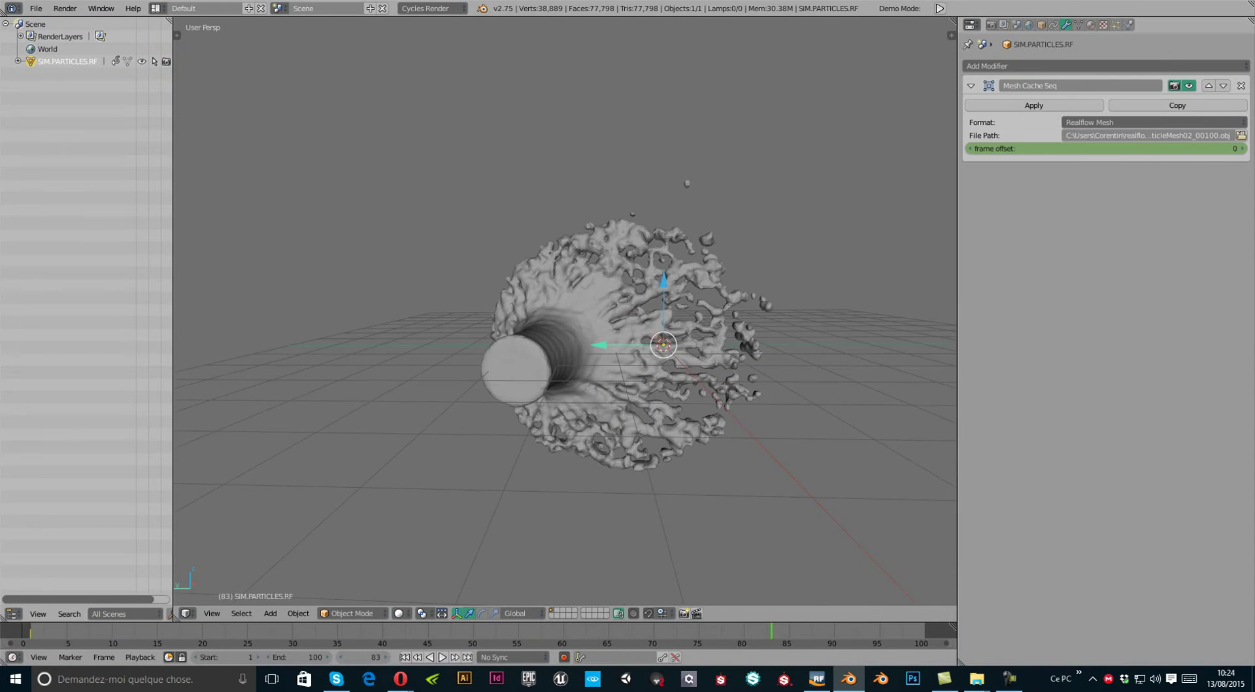
pyautogui.press('r')
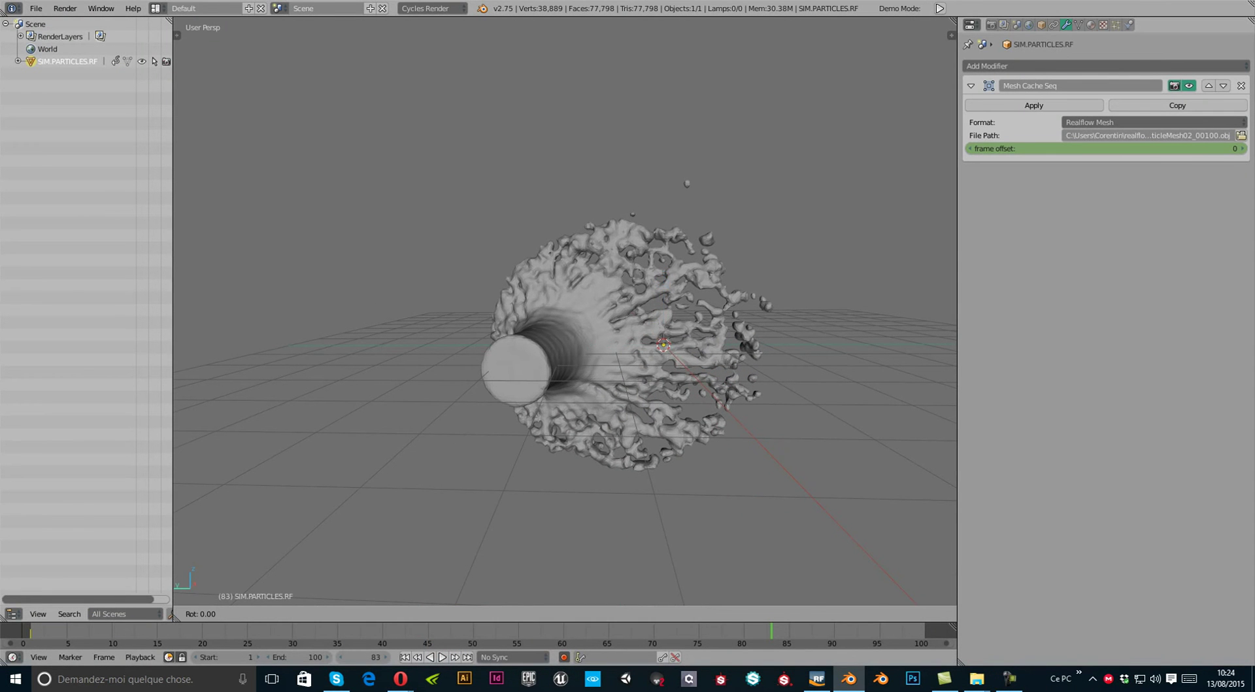
pyautogui.write('x')
pyautogui.write('90')
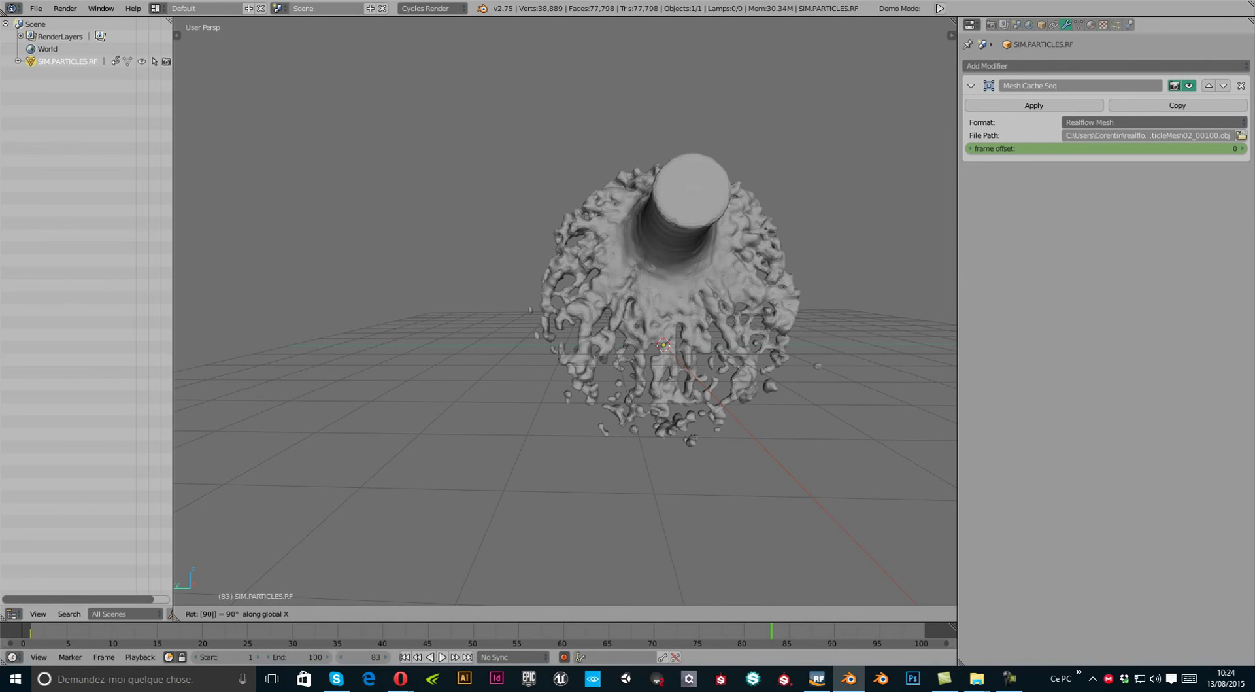
pyautogui.press('Return')
# Step: Step through the frames from a side view to check the rotated mesh's motion, ending on frame 83
pyautogui.moveTo(523, 327); pyautogui.dragTo(765, 331, button='middle')
pyautogui.press('Right')
pyautogui.press('Right')
pyautogui.press('Right')
pyautogui.press('Right')
pyautogui.press('Right')
pyautogui.press('Right')
pyautogui.press('Right')
pyautogui.press('Right')
pyautogui.press('Right')
pyautogui.press('Right')
pyautogui.press('Right')
pyautogui.press('Right')
pyautogui.press('Right')
pyautogui.press('Right')
pyautogui.press('Right')
pyautogui.press('Right')
pyautogui.press('Right')
pyautogui.press('Right')
pyautogui.press('Right')
pyautogui.press('Right')
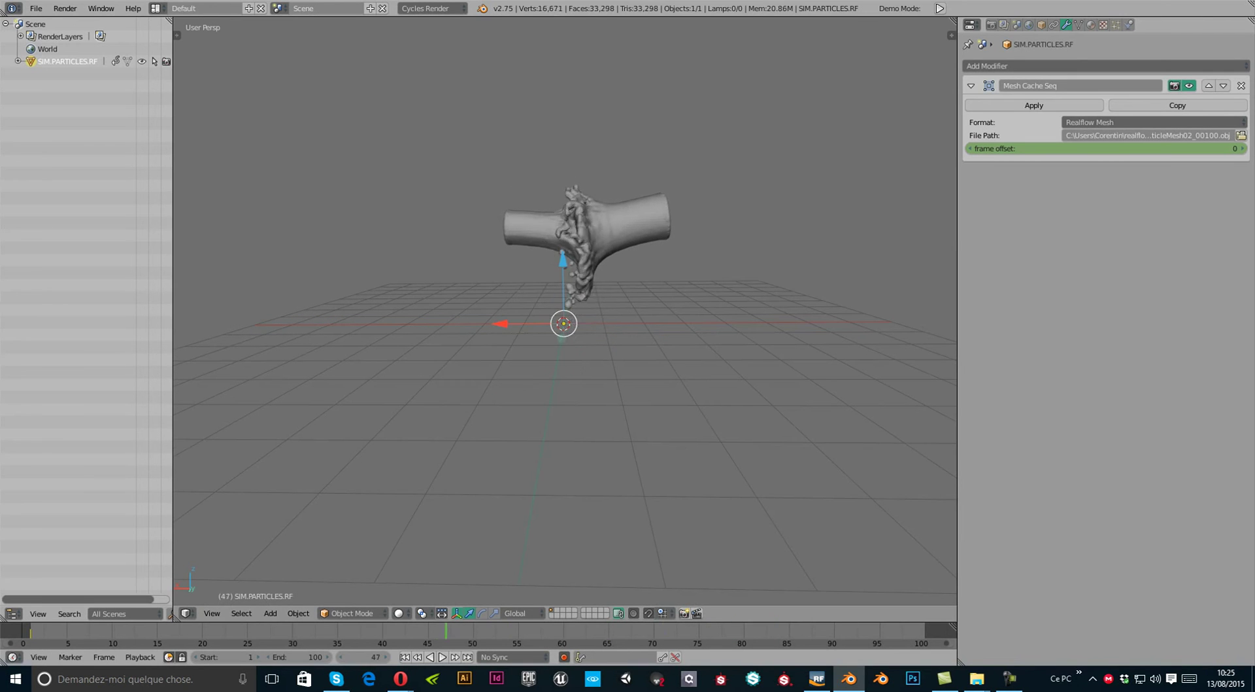
pyautogui.press('Left')
pyautogui.press('Left')
pyautogui.press('Left')
pyautogui.press('Left')
pyautogui.press('Left')
pyautogui.press('Left')
pyautogui.press('Left')
pyautogui.press('Left')
pyautogui.press('Left')
pyautogui.press('Left')
pyautogui.press('Left')
pyautogui.press('Left')
pyautogui.press('Left')
pyautogui.press('Left')
pyautogui.press('Left')
pyautogui.press('Left')
pyautogui.press('Left')
pyautogui.press('Left')
pyautogui.press('Left')
pyautogui.press('Left')
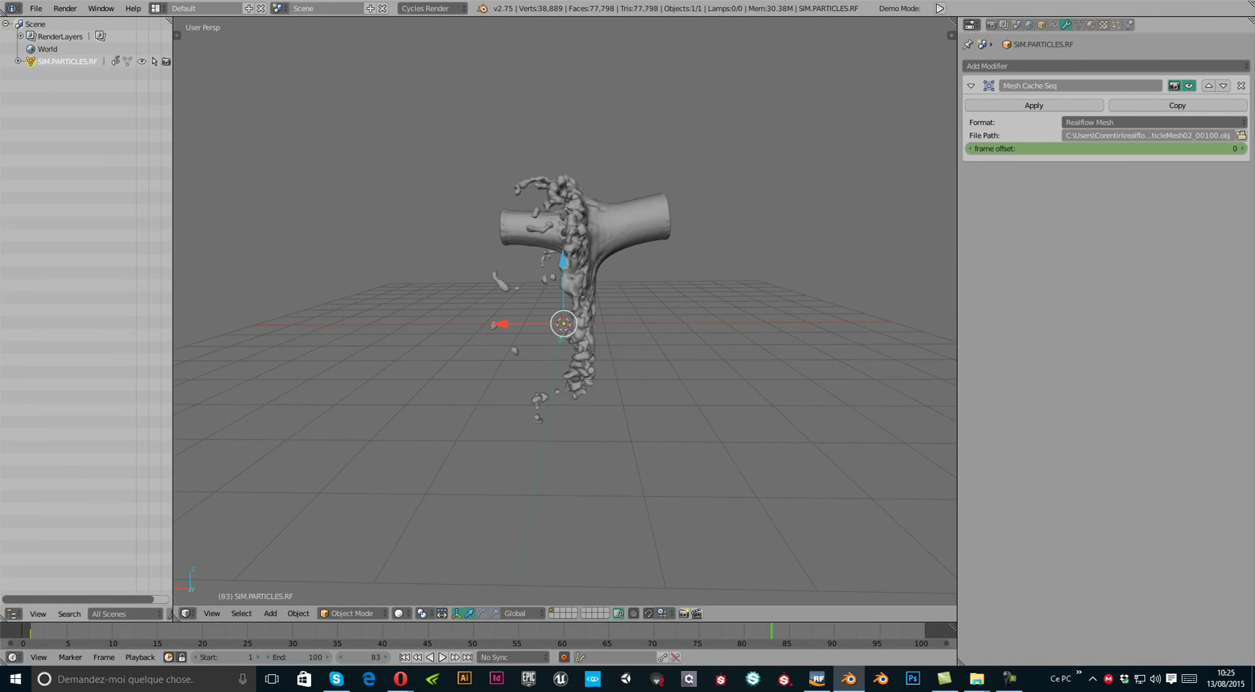
# Step: Inspect the rotated fluid mesh at frame 83 from several angles and distances
pyautogui.moveTo(562, 326); pyautogui.dragTo(629, 234, button='middle')
pyautogui.moveTo(527, 278); pyautogui.dragTo(671, 284, button='middle')
pyautogui.moveTo(564, 301); pyautogui.dragTo(494, 327, button='middle')
pyautogui.keyDown('shift'); pyautogui.moveTo(510, 275); pyautogui.dragTo(533, 379, button='middle'); pyautogui.keyUp('shift')
pyautogui.moveTo(627, 366); pyautogui.dragTo(451, 347, button='middle')
pyautogui.scroll(4, 565, 310)
pyautogui.scroll(2, 565, 311)
pyautogui.scroll(-7, 565, 310)
pyautogui.moveTo(510, 314); pyautogui.dragTo(550, 347, button='middle')
pyautogui.scroll(-2, 565, 311)
# Step: Try transforming the fluid mesh freely: raise it about 5 units, shift it along X, and rotate it about Z and Y
pyautogui.moveTo(547, 351); pyautogui.dragTo(544, 156)
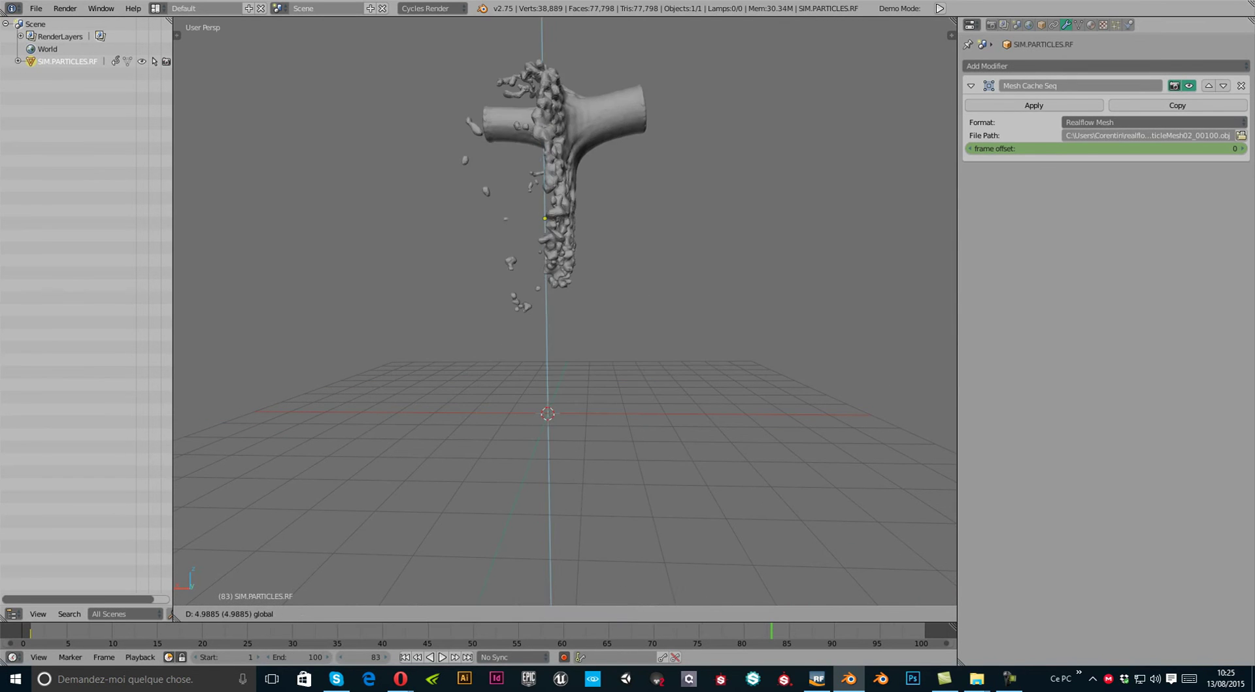
pyautogui.keyDown('shift'); pyautogui.moveTo(549, 314); pyautogui.dragTo(560, 357, button='middle'); pyautogui.keyUp('shift')
pyautogui.press('g')
pyautogui.press('x')
pyautogui.click(645, 262)
pyautogui.press('r')
pyautogui.press('z')
pyautogui.click(644, 323)
pyautogui.press('r')
pyautogui.press('y')
pyautogui.click(432, 451)
# Step: Scrub and play the animation with the displaced mesh, and undo its trial moves and rotations
pyautogui.moveTo(63, 631); pyautogui.dragTo(39, 631)
pyautogui.hotkey('alt', 'a')
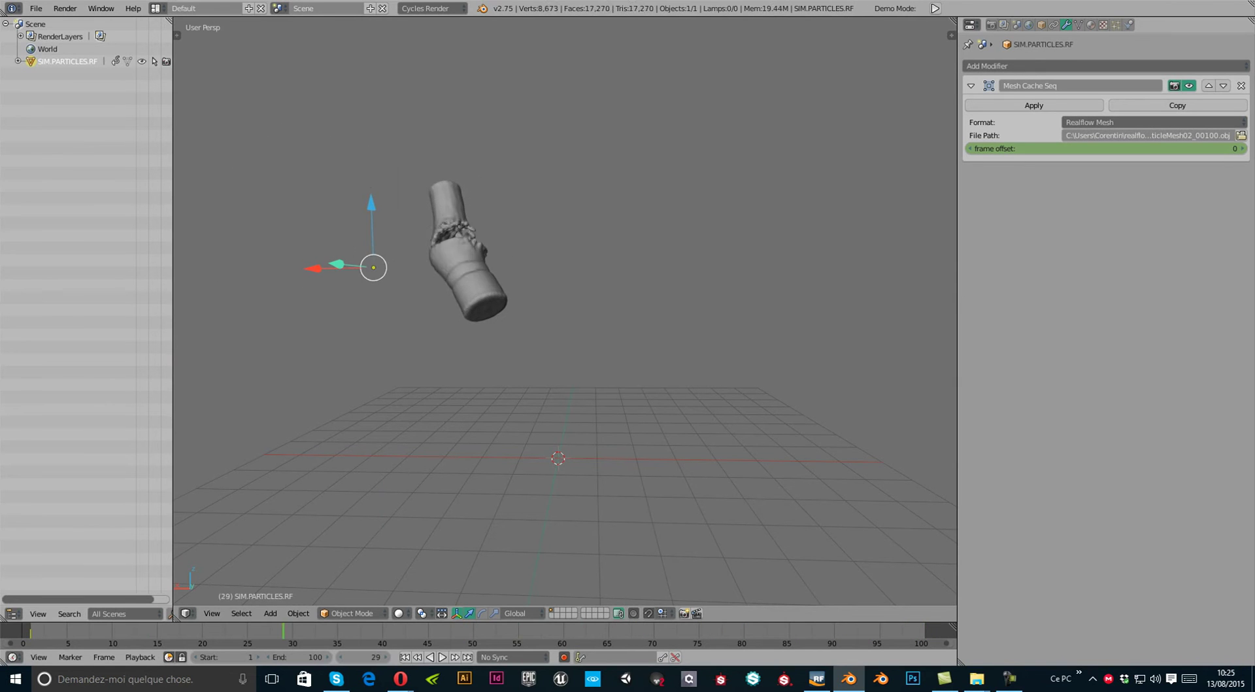
pyautogui.hotkey('ctrl', 'z')
pyautogui.hotkey('ctrl', 'z')
pyautogui.hotkey('ctrl', 'z')
pyautogui.hotkey('ctrl', 'z')
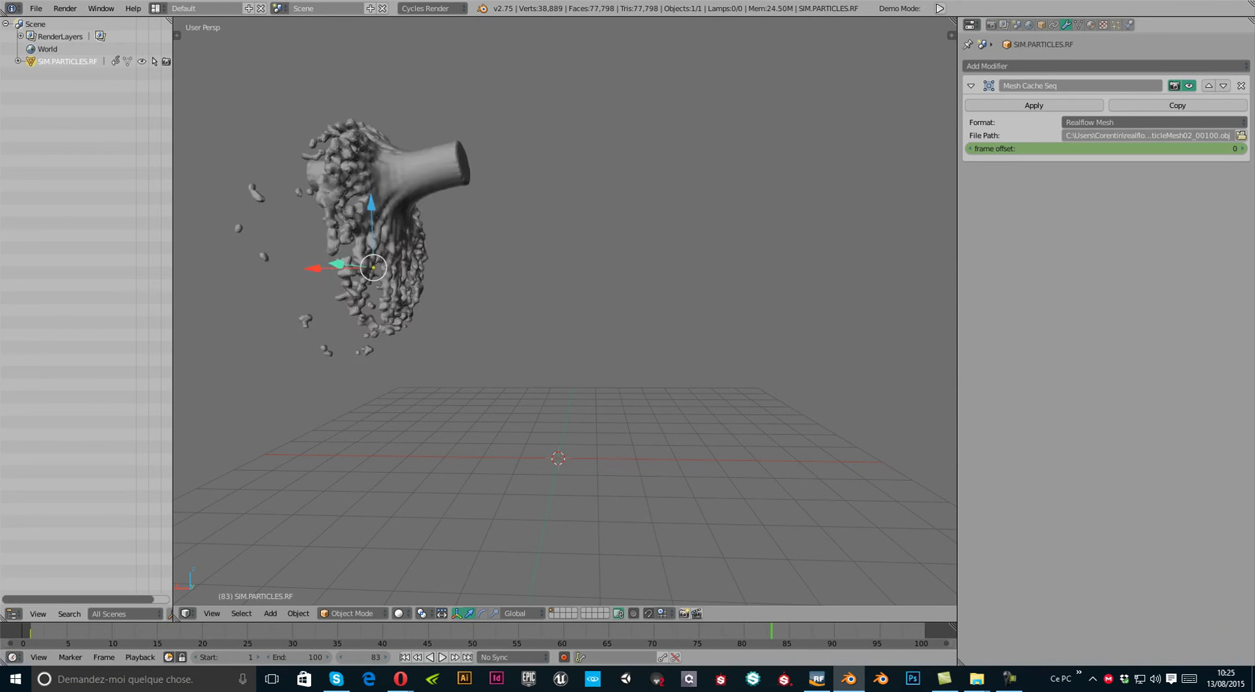
# Step: Examine the faceted surface of the fluid mesh at frame 83 up close and from a distance
pyautogui.moveTo(573, 456); pyautogui.dragTo(876, 451, button='middle')
pyautogui.scroll(3, 648, 454)
pyautogui.scroll(6, 876, 452)
pyautogui.moveTo(654, 445); pyautogui.dragTo(664, 301, button='middle')
pyautogui.scroll(-6, 830, 445)
pyautogui.scroll(2, 664, 301)
pyautogui.scroll(5, 565, 310)
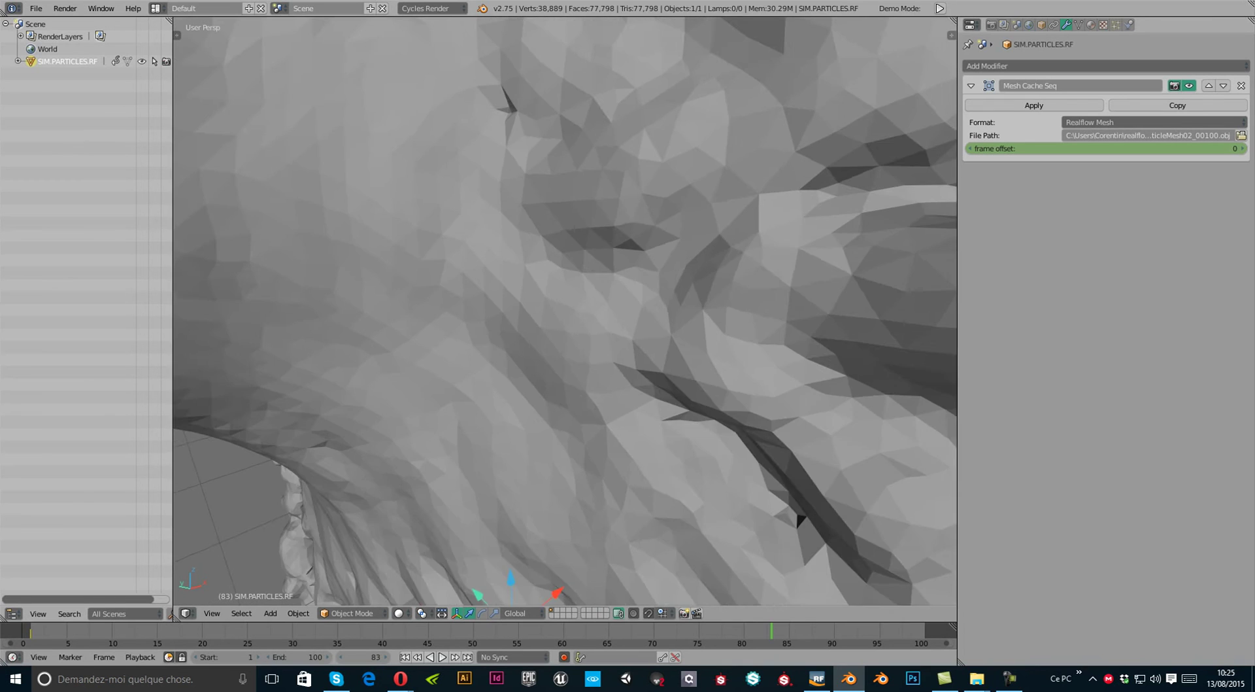
pyautogui.scroll(-7, 565, 311)
pyautogui.keyDown('shift'); pyautogui.moveTo(654, 392); pyautogui.dragTo(657, 285, button='middle'); pyautogui.keyUp('shift')
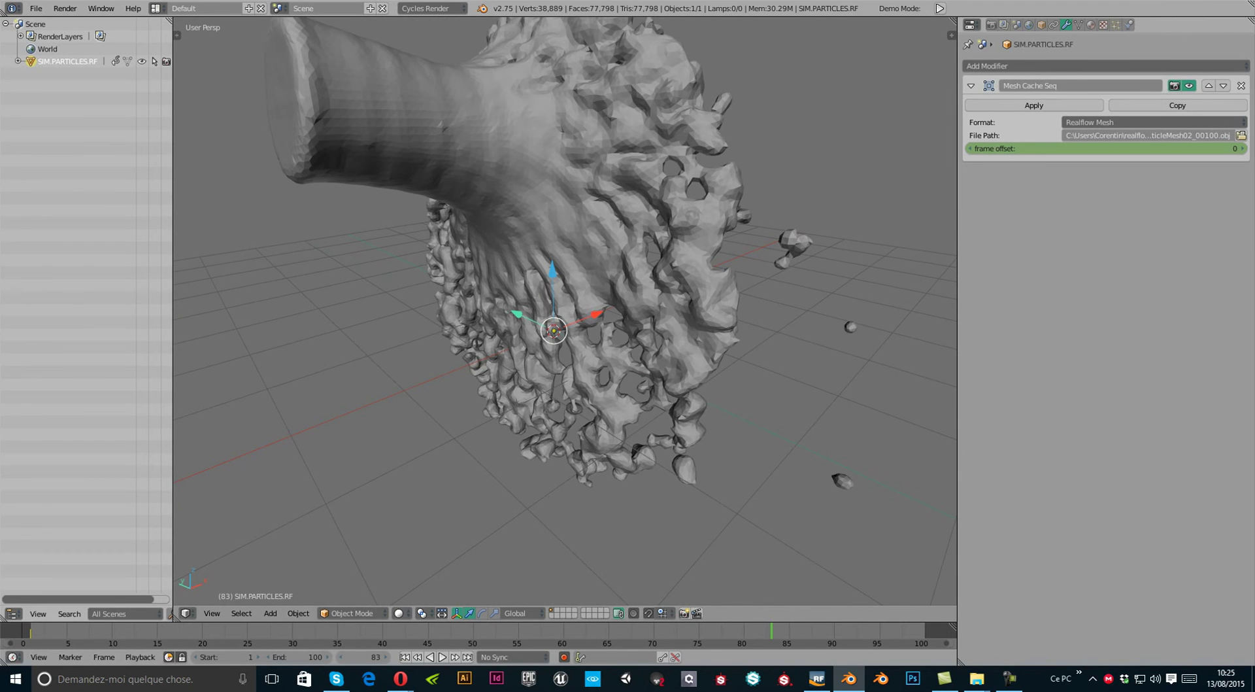
pyautogui.keyDown('shift'); pyautogui.moveTo(658, 284); pyautogui.dragTo(651, 359, button='middle'); pyautogui.keyUp('shift')
# Step: Play the animation, go back to frame 0, and view the object there with the timeline's start in sight
pyautogui.hotkey('alt', 'a')
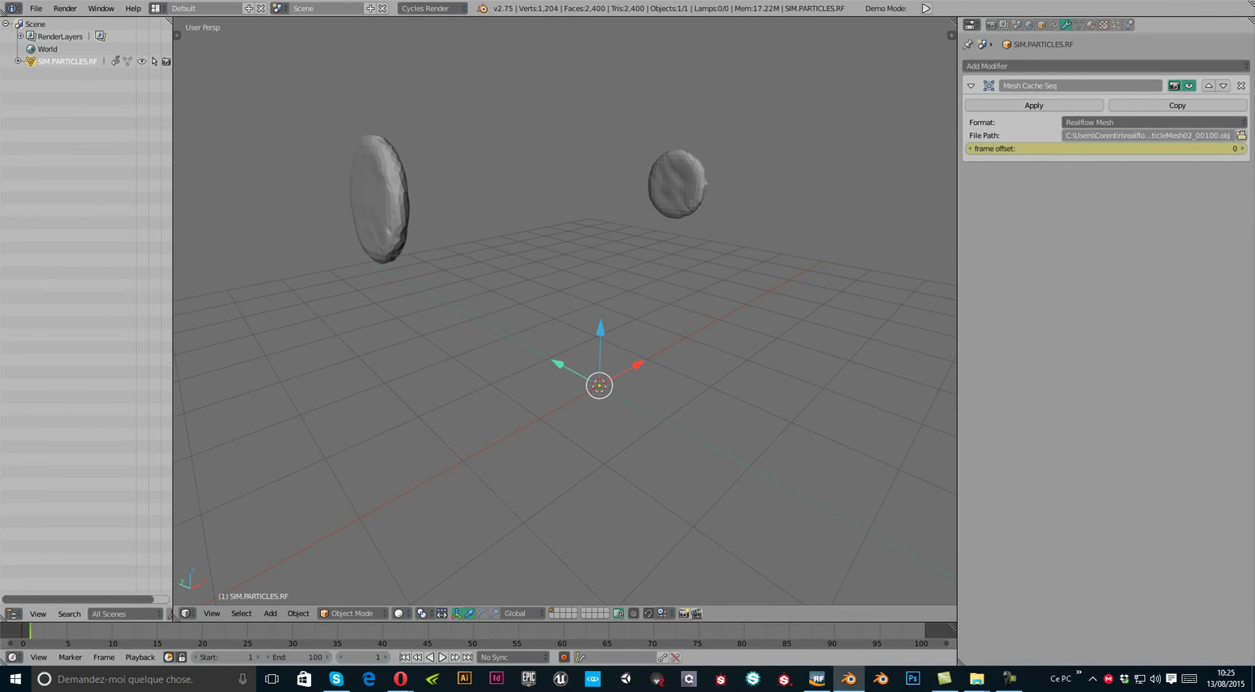
pyautogui.press('Left')
pyautogui.moveTo(91, 632); pyautogui.dragTo(163, 633, button='middle')
pyautogui.keyDown('shift'); pyautogui.moveTo(589, 366); pyautogui.dragTo(373, 273, button='middle'); pyautogui.keyUp('shift')
pyautogui.scroll(1, 579, 417)
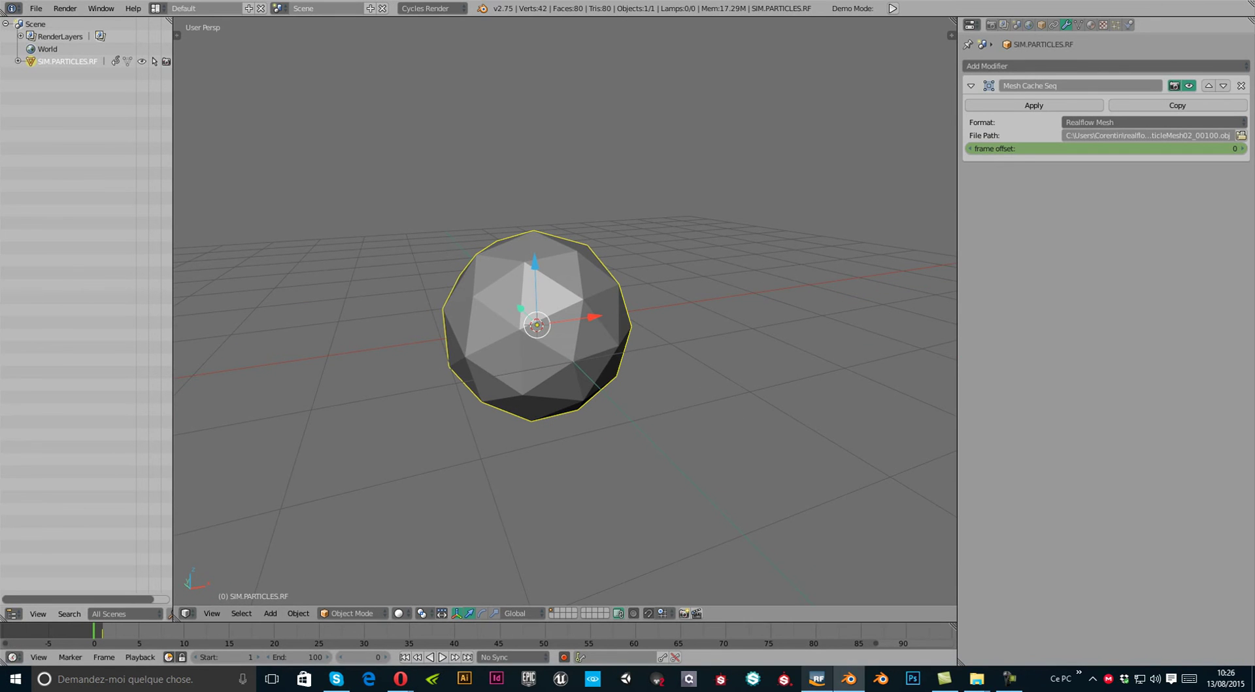
# Step: Switch to RealFlow, scrub the simulation from frame 0 to frame 100 for comparison, and return to Blender
pyautogui.click(818, 679)
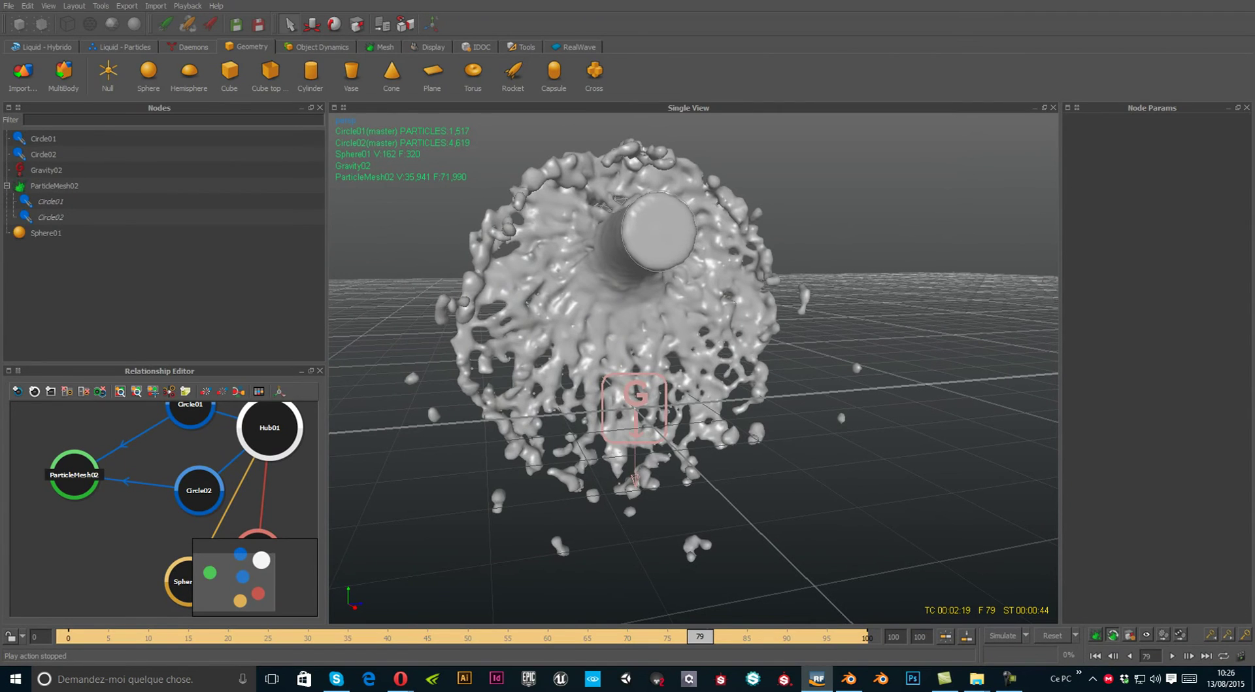
pyautogui.click(69, 636)
pyautogui.moveTo(69, 637); pyautogui.dragTo(868, 636)
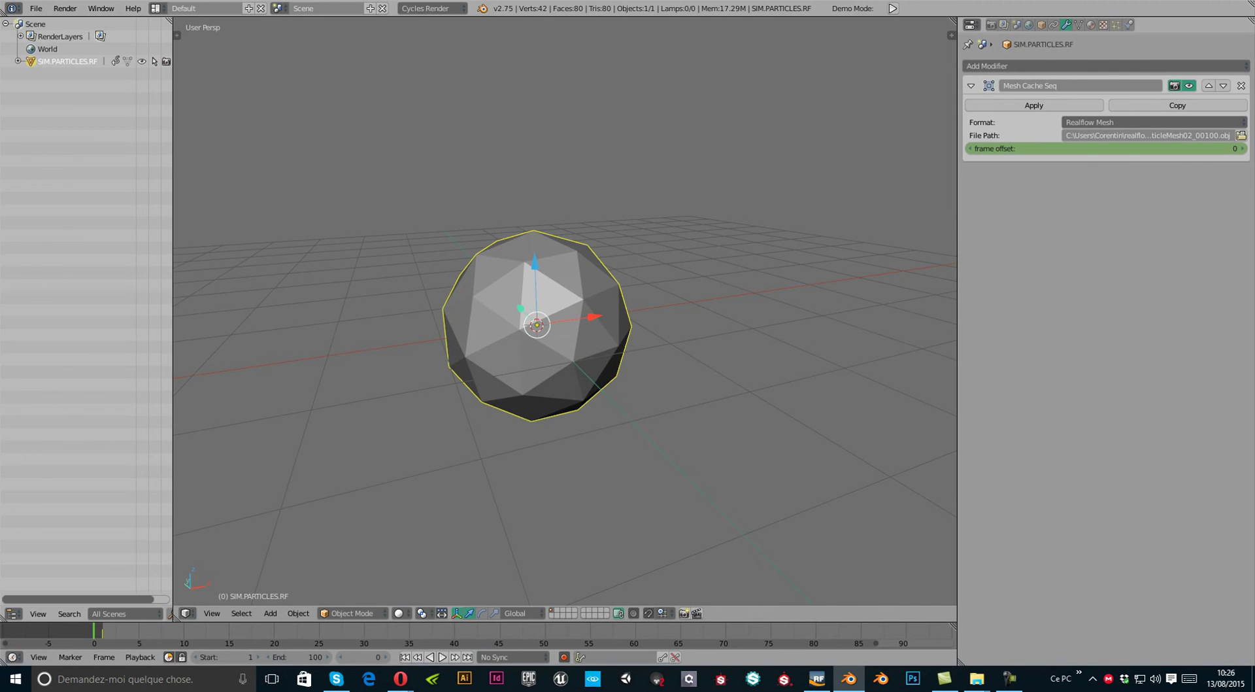
# Step: Apply Shade Smooth to the SIM.PARTICLES.RF object at frame 0
pyautogui.moveTo(523, 327); pyautogui.dragTo(644, 255, button='middle')
pyautogui.press('space')
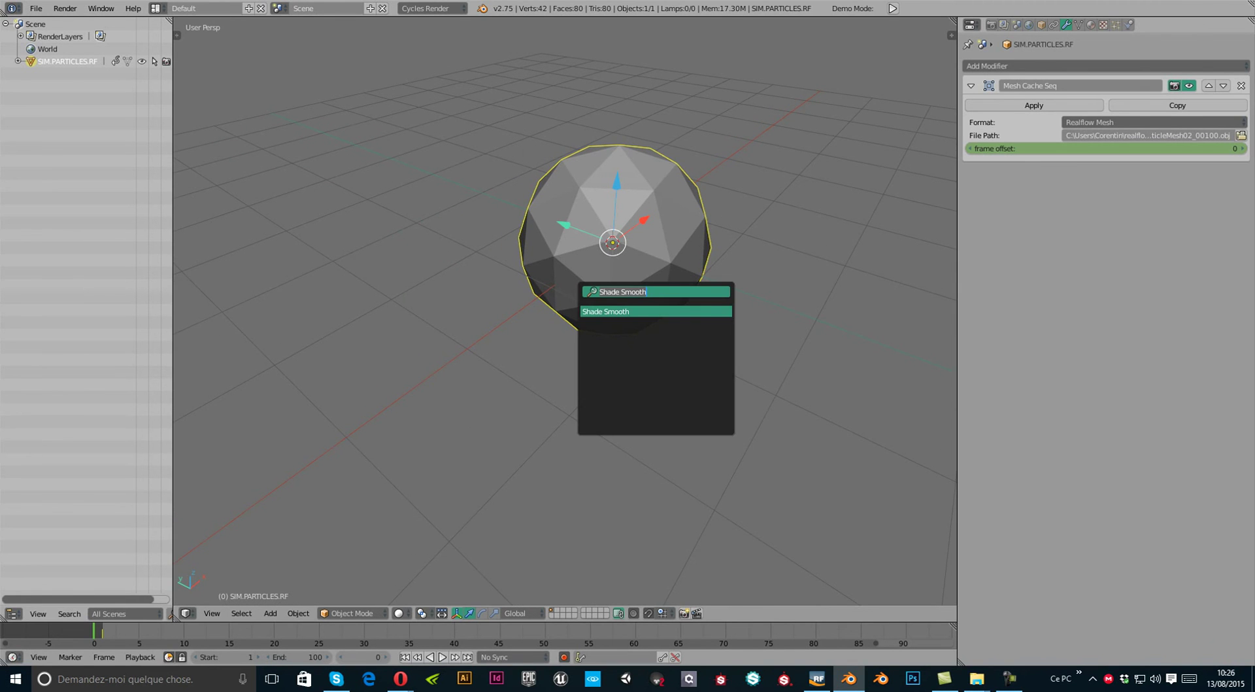
pyautogui.press('Return')
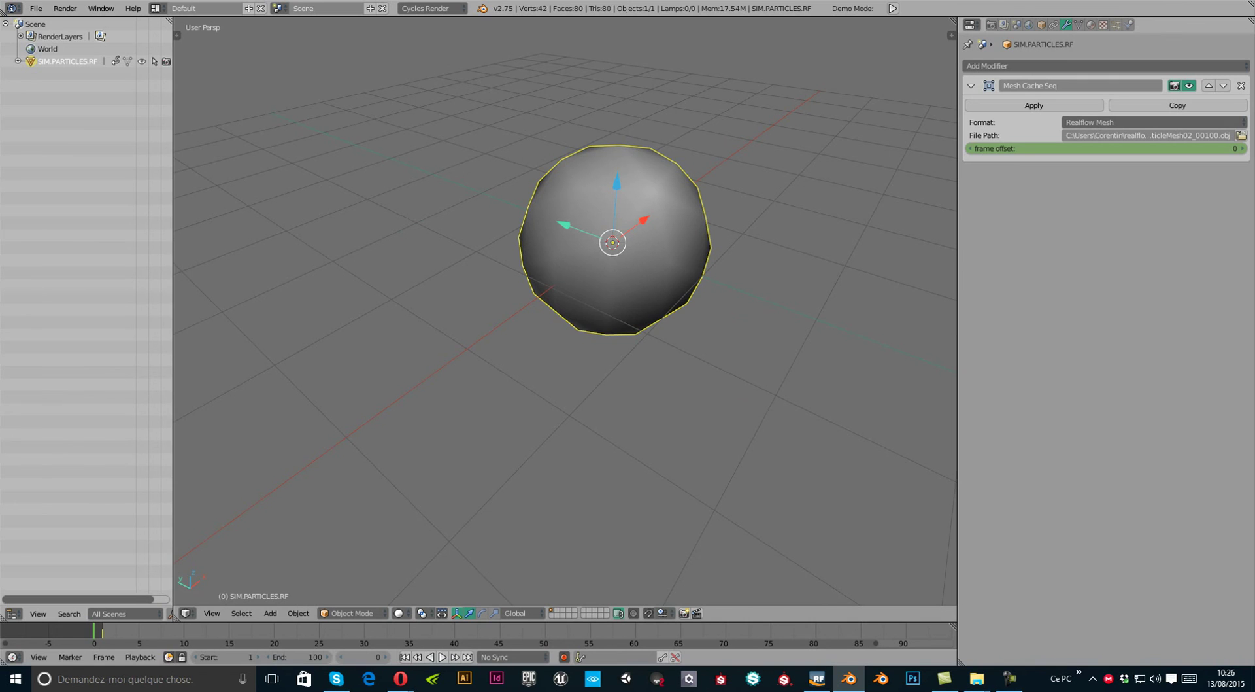
# Step: Compare smooth and flat shading on the object using the tool shelf options, ending on smooth, and hide the shelf
pyautogui.press('t')
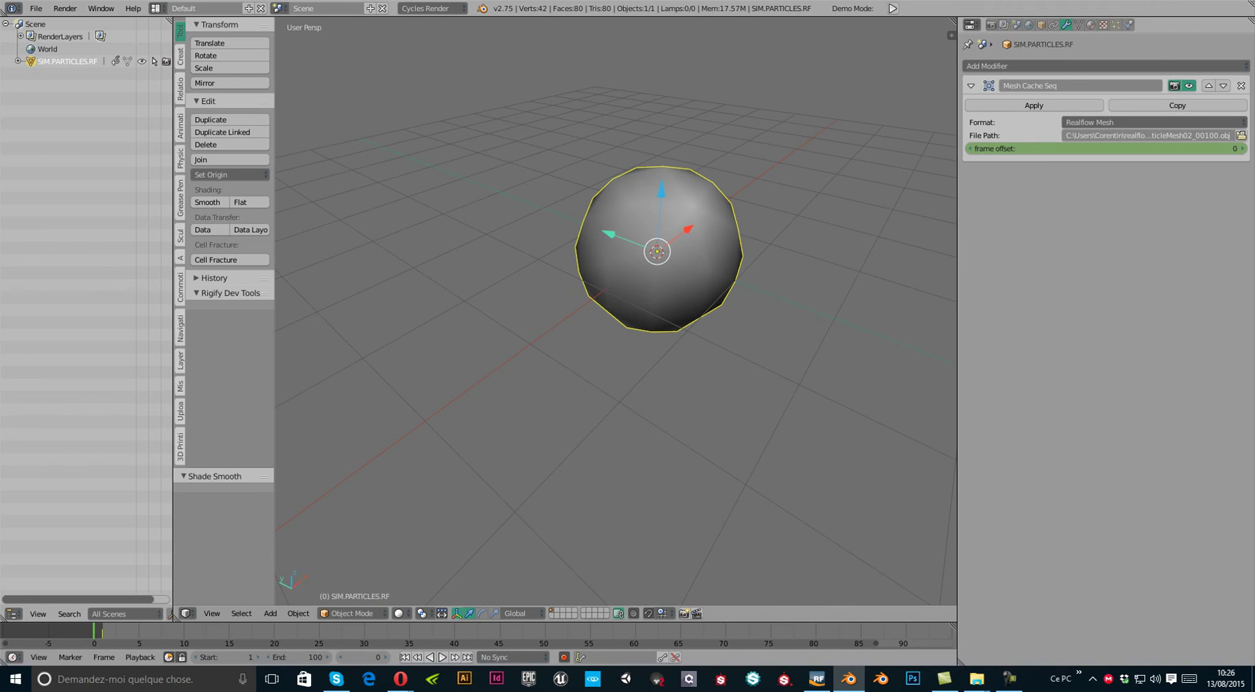
pyautogui.press('t')
pyautogui.press('t')
pyautogui.click(210, 202)
pyautogui.click(241, 202)
pyautogui.click(209, 202)
pyautogui.press('t')
# Step: Play the animation from frame 0 to check the smooth-shaded fluid mesh, ending on frame 24
pyautogui.keyDown('shift'); pyautogui.moveTo(613, 243); pyautogui.dragTo(612, 279, button='middle'); pyautogui.keyUp('shift')
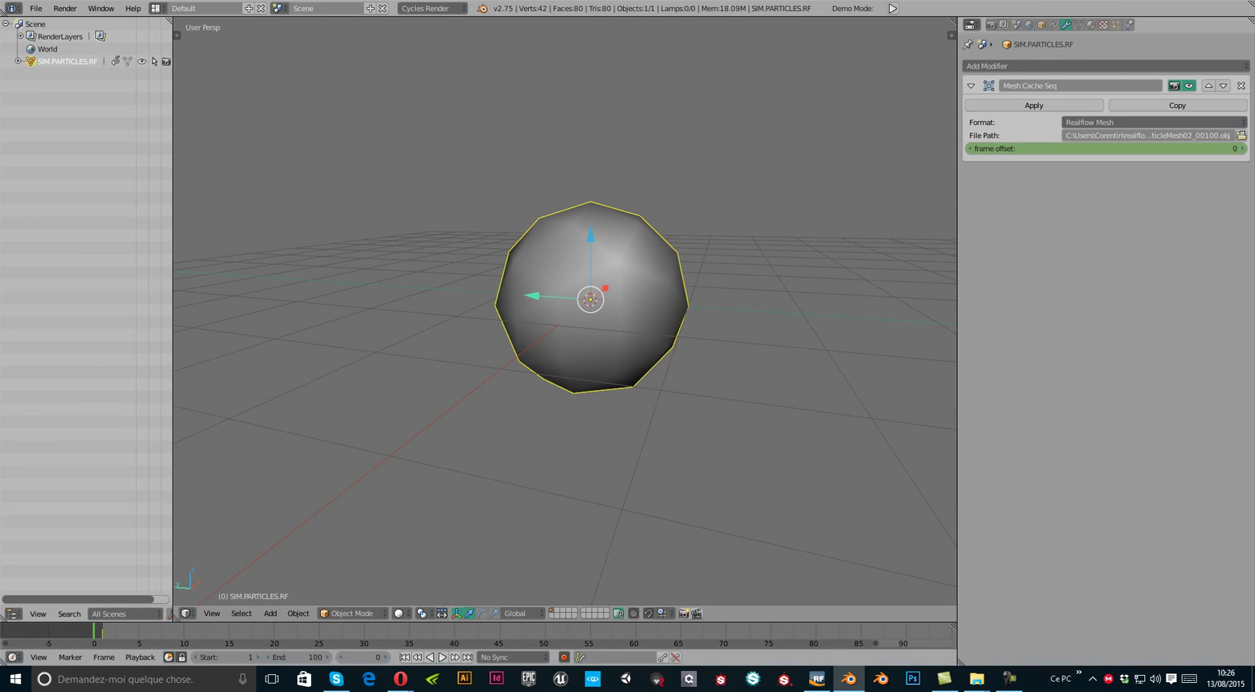
pyautogui.hotkey('alt', 'a')
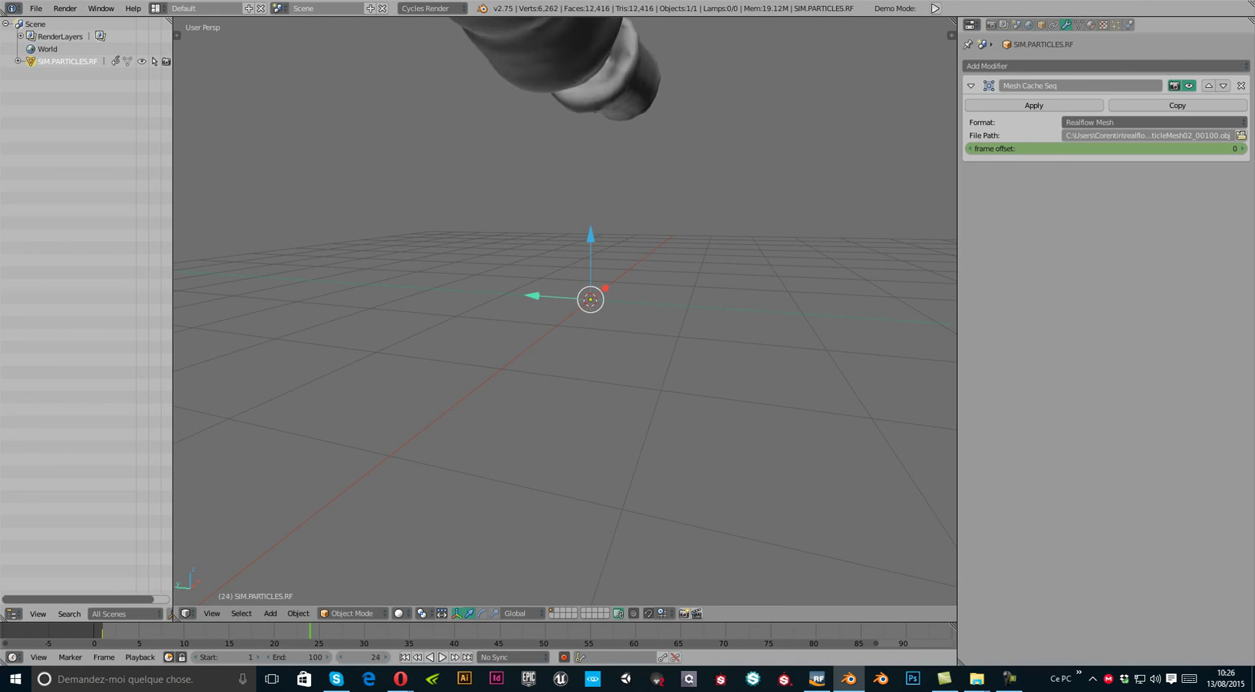
# Step: Examine the smooth-shaded fluid mesh at frame 65 up close and from several angles around the splash
pyautogui.moveTo(588, 392); pyautogui.dragTo(850, 392, button='middle')
pyautogui.scroll(1, 565, 311)
pyautogui.moveTo(566, 310); pyautogui.dragTo(524, 274, button='middle')
pyautogui.scroll(2, 565, 311)
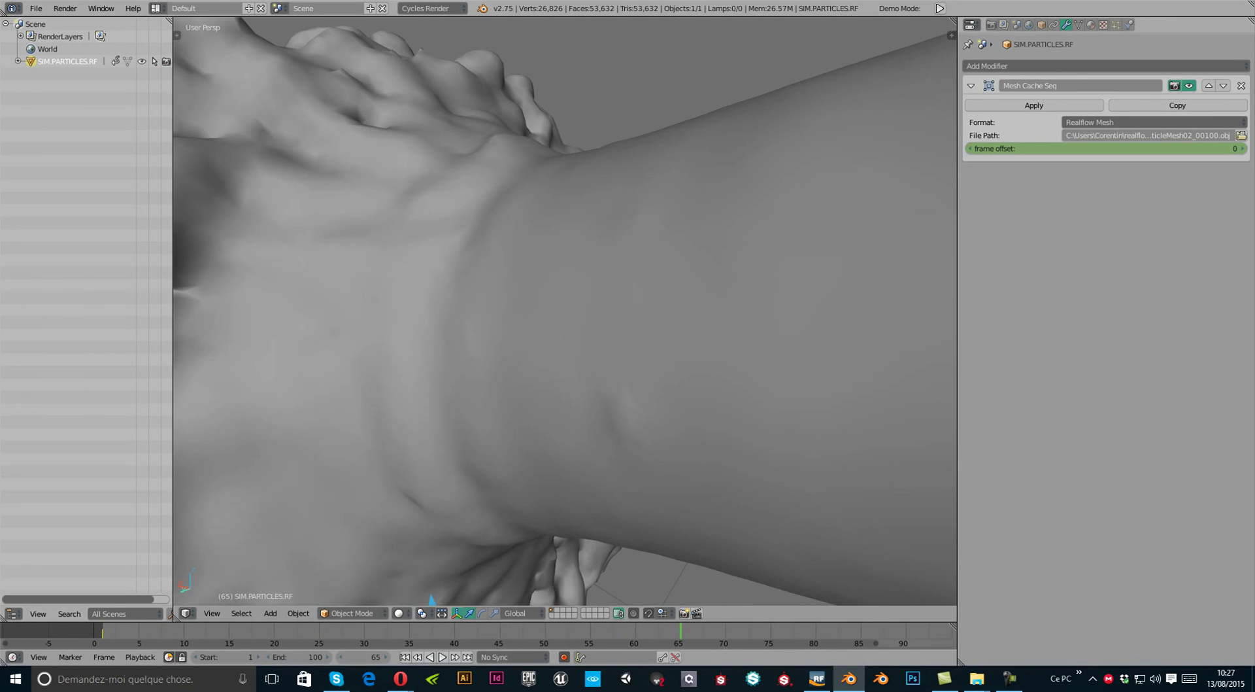
pyautogui.scroll(-5, 566, 310)
pyautogui.moveTo(565, 310); pyautogui.dragTo(683, 311, button='middle')
pyautogui.moveTo(566, 311); pyautogui.dragTo(723, 311, button='middle')
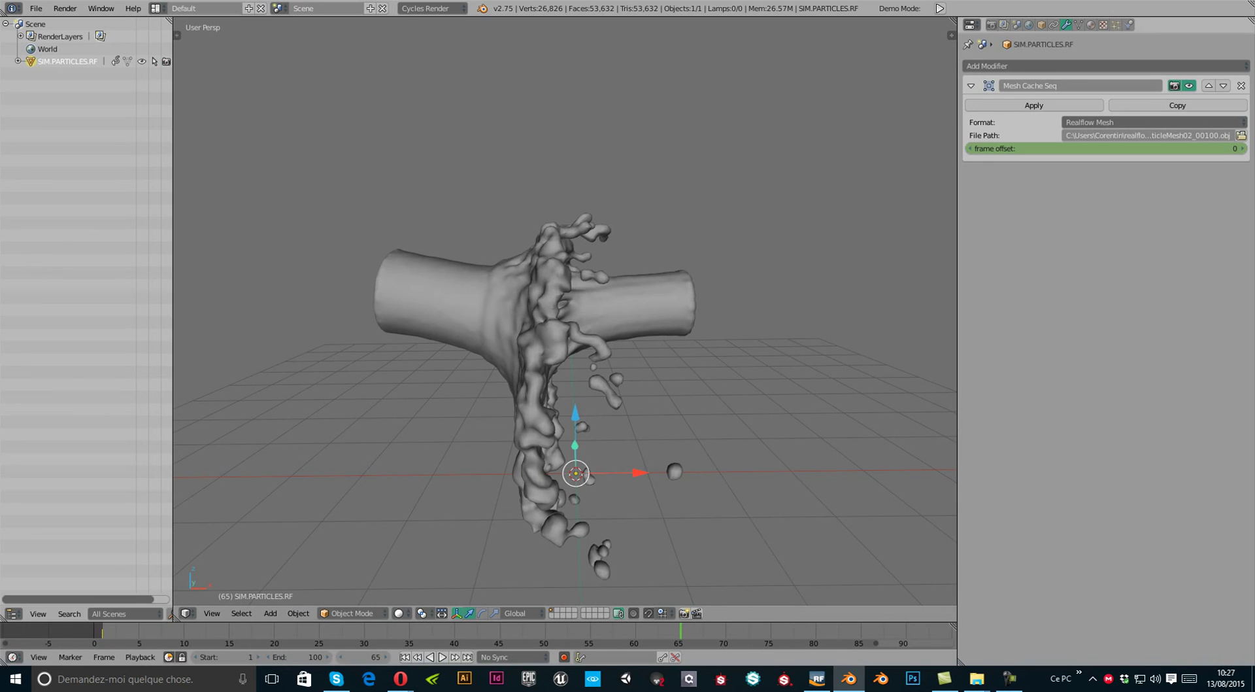
pyautogui.moveTo(566, 310); pyautogui.dragTo(504, 313, button='middle')
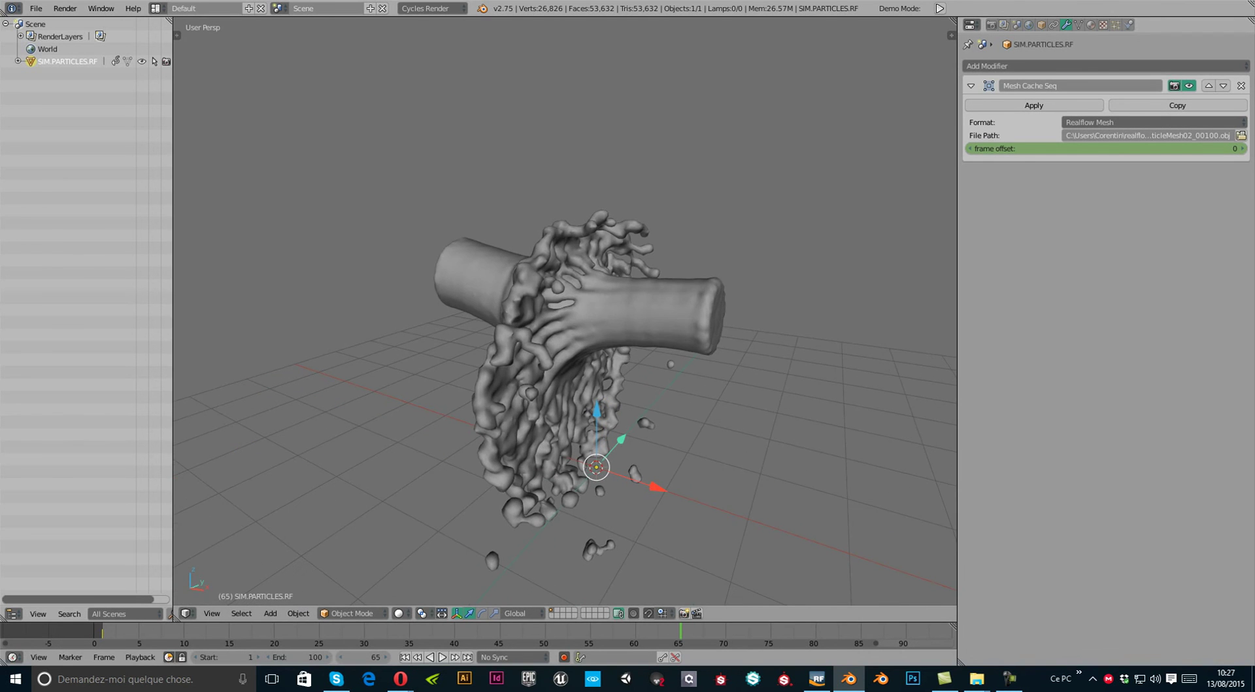
pyautogui.moveTo(536, 294)
pyautogui.mouseDown(button='middle')
pyautogui.moveTo(538, 397)
pyautogui.moveTo(548, 261)
pyautogui.moveTo(448, 269)
pyautogui.moveTo(647, 289)
pyautogui.moveTo(561, 314)
pyautogui.moveTo(550, 305)
pyautogui.mouseUp(button='middle')
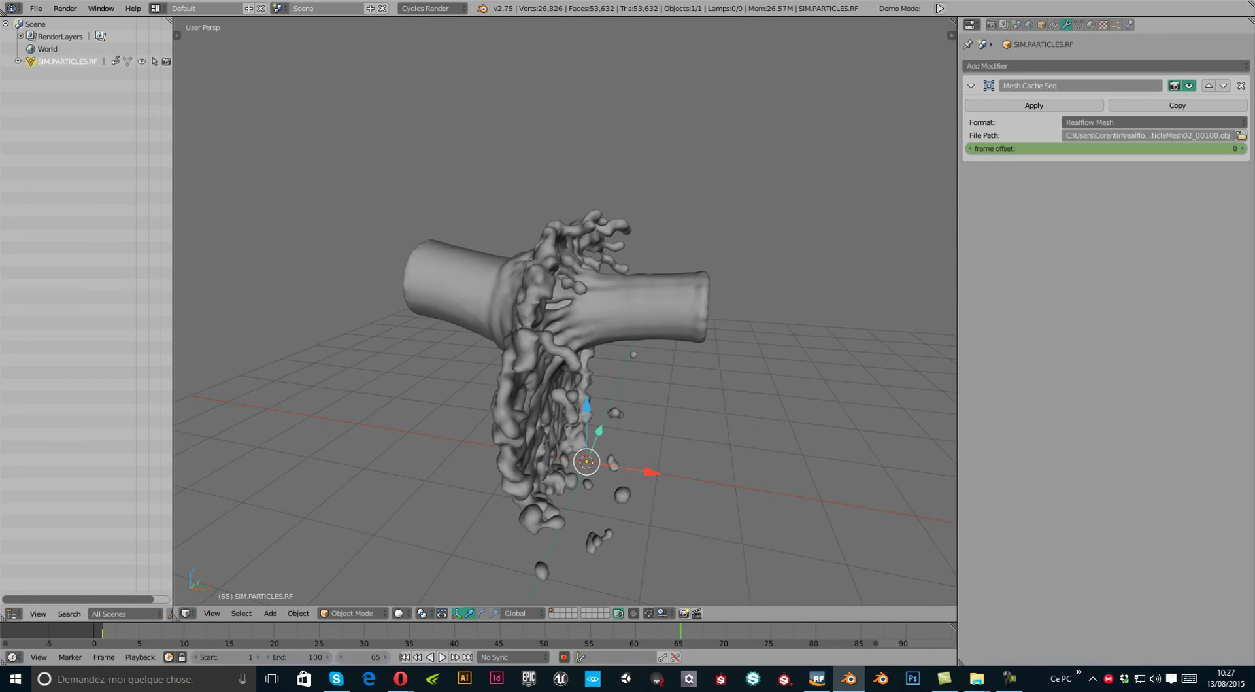
pyautogui.moveTo(644, 307); pyautogui.dragTo(596, 310, button='middle')
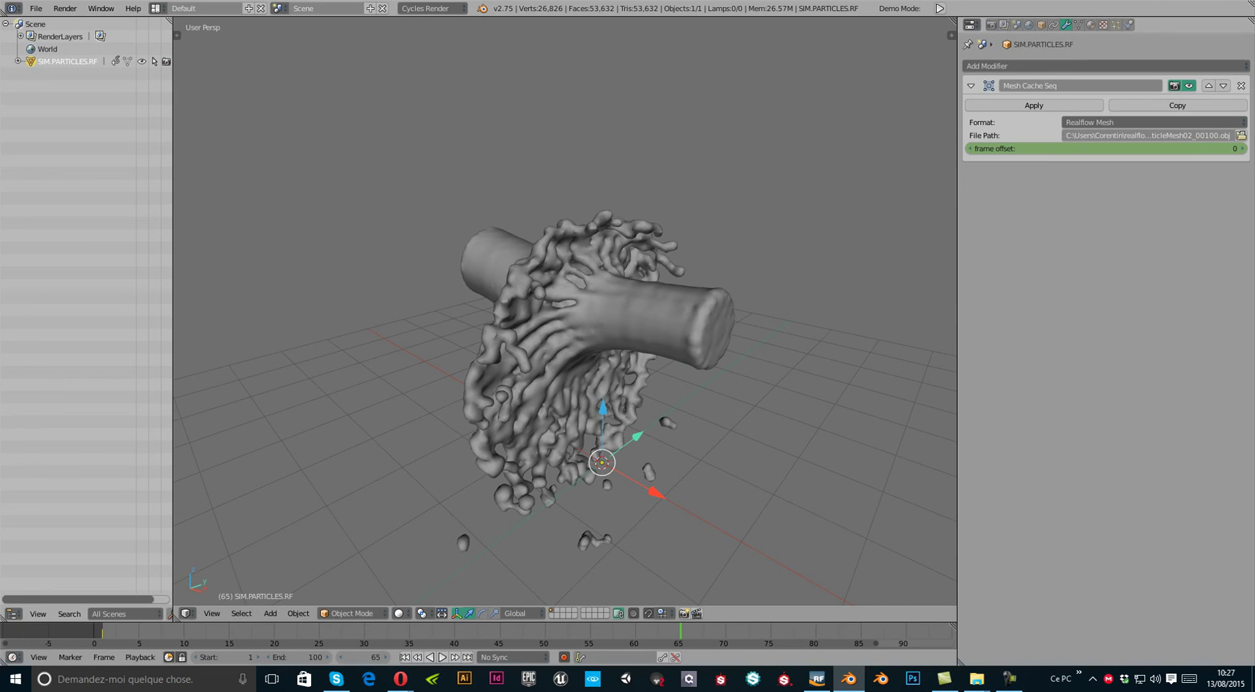
# Step: Locate Mesh Cache sequence among the available modifiers without adding another one, and view the mesh from the side
pyautogui.click(988, 66)
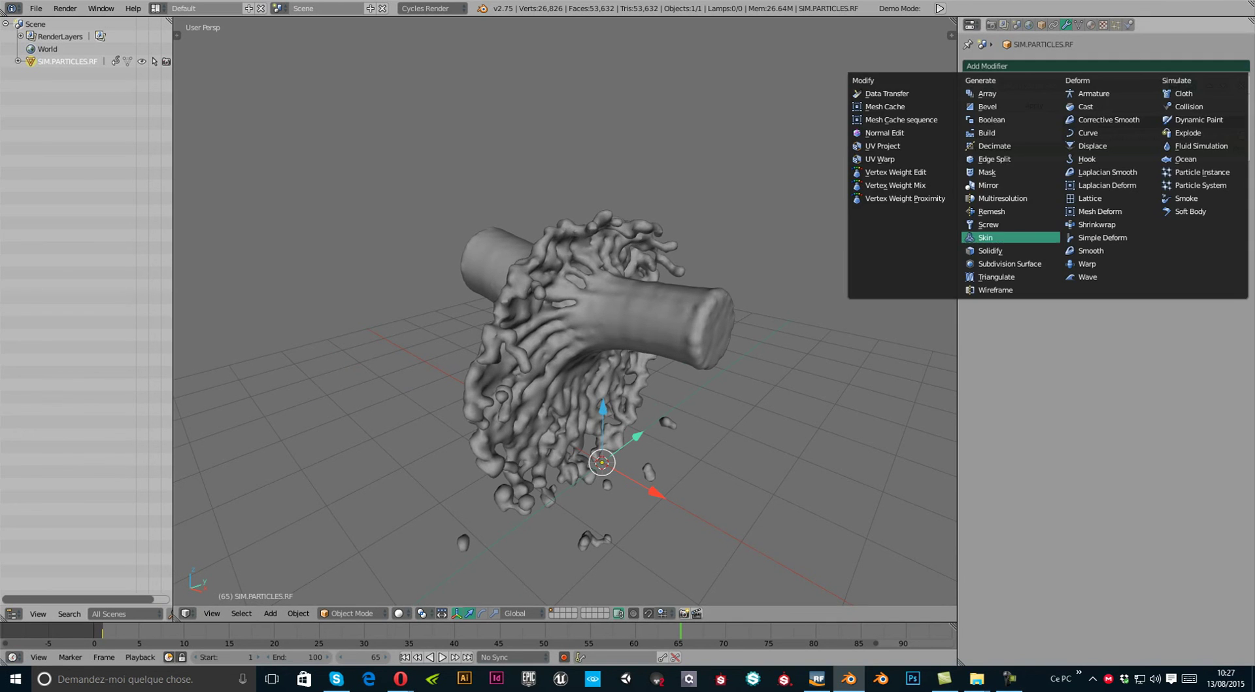
pyautogui.click(901, 119)
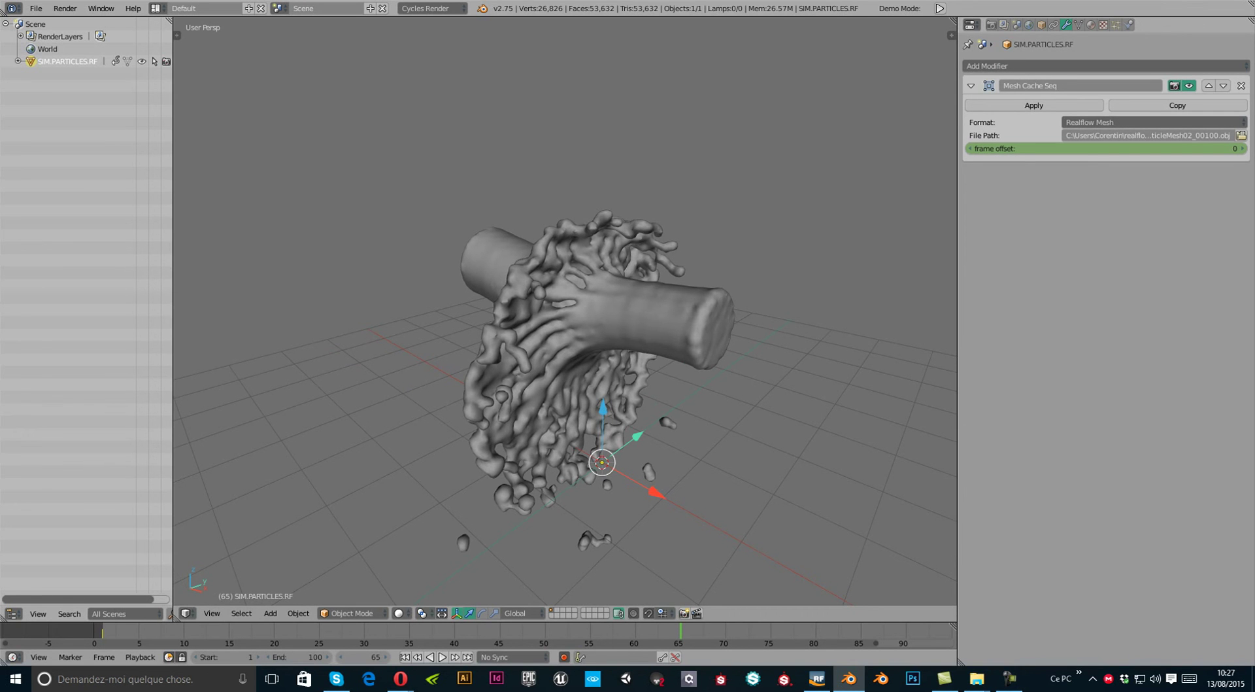
pyautogui.moveTo(419, 353); pyautogui.dragTo(606, 390, button='middle')
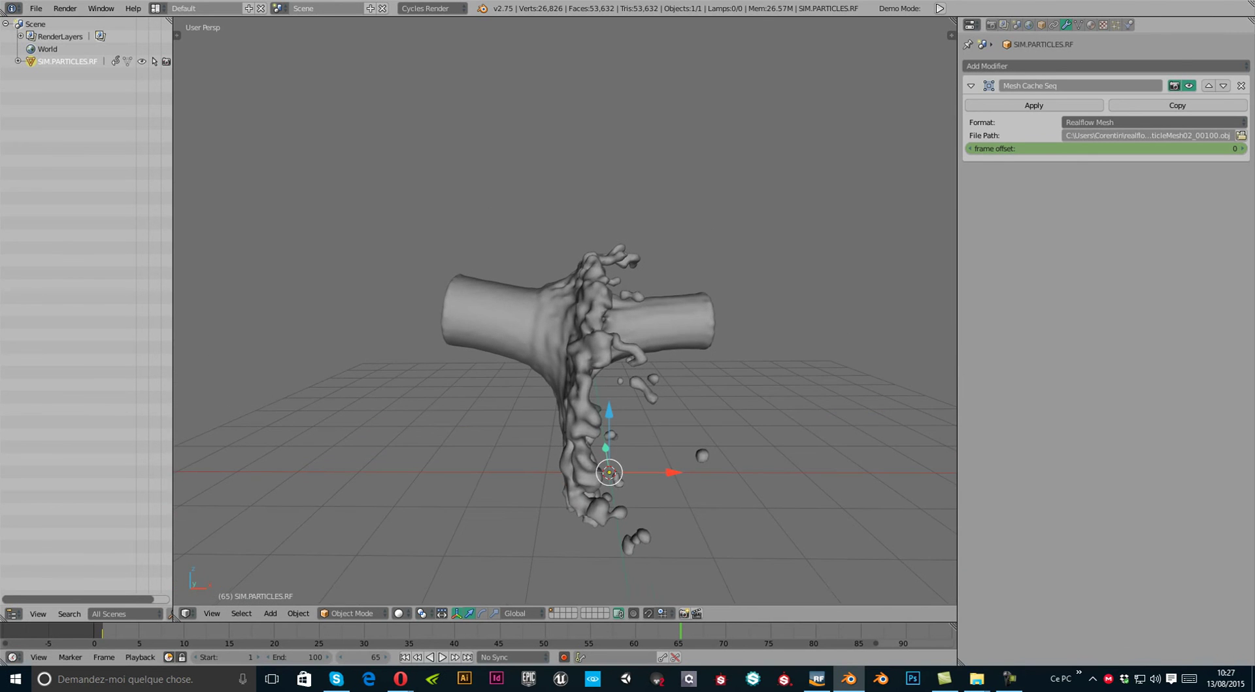
# Step: Switch to RealFlow to inspect the ParticleMesh02 splash at frame 100, and return to Blender to view the imported mesh from comparable angles
pyautogui.click(818, 679)
pyautogui.keyDown('alt'); pyautogui.moveTo(693, 340); pyautogui.dragTo(654, 376); pyautogui.keyUp('alt')
pyautogui.scroll(-5, 582, 399)
pyautogui.scroll(3, 726, 406)
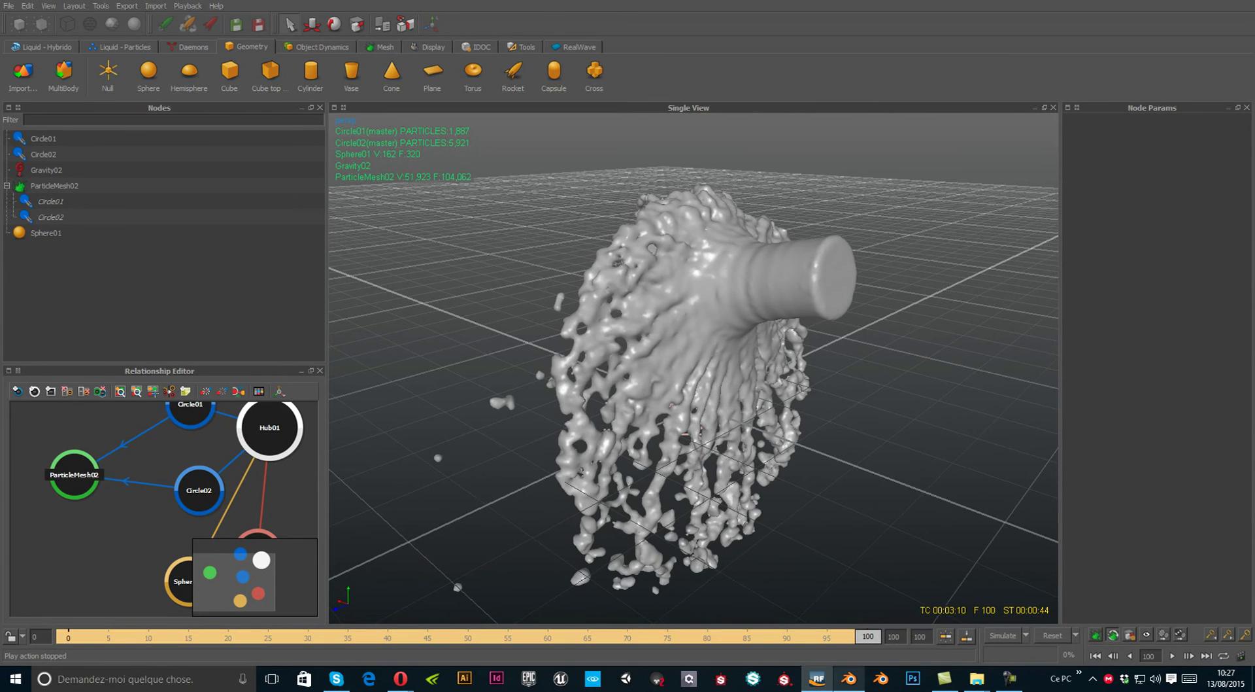
pyautogui.click(849, 679)
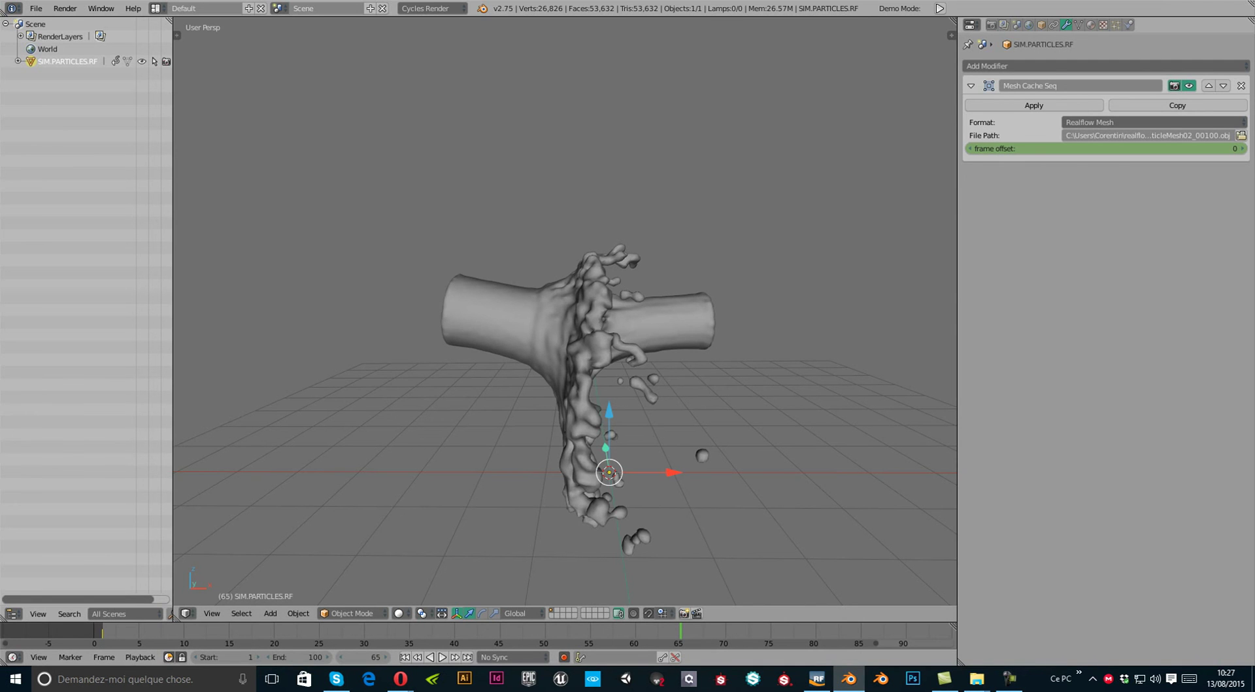
pyautogui.moveTo(680, 393); pyautogui.dragTo(594, 404, button='middle')
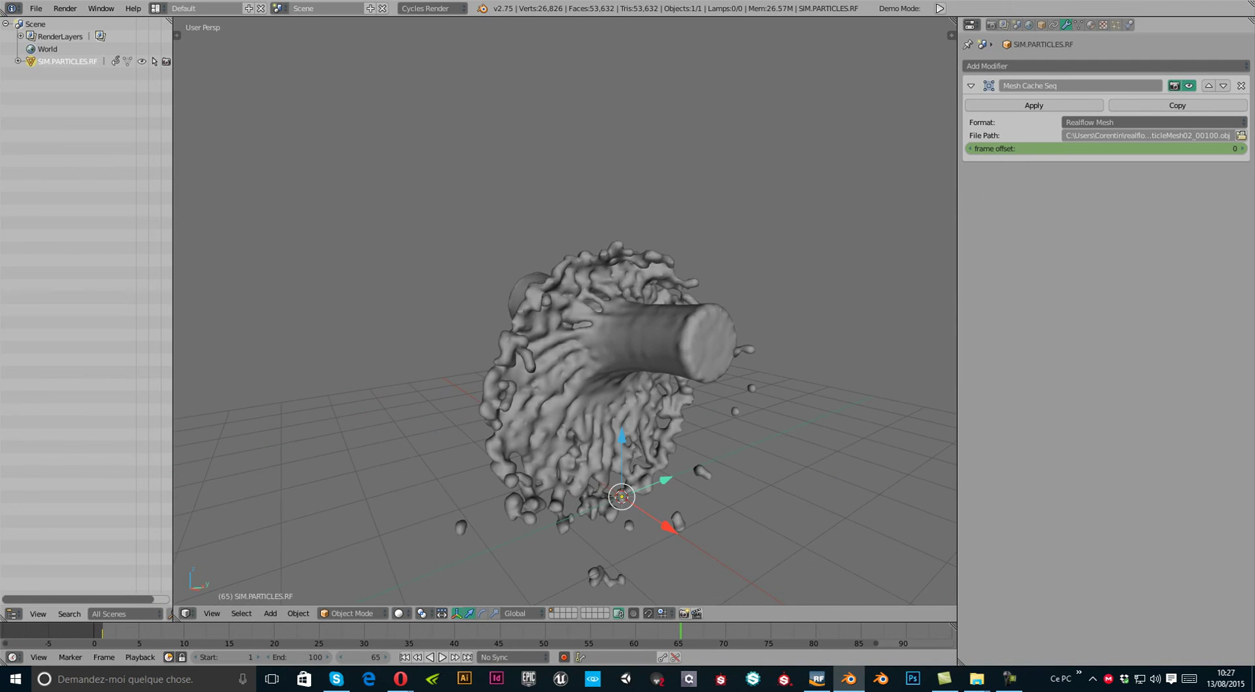
pyautogui.moveTo(458, 454); pyautogui.dragTo(948, 457, button='middle')
pyautogui.moveTo(562, 452); pyautogui.dragTo(657, 287, button='middle')
pyautogui.press('g')
pyautogui.press('z')
pyautogui.press('Escape')
# Step: Reframe the whole mesh and switch briefly to RealFlow and back for another comparison
pyautogui.scroll(-1, 654, 360)
pyautogui.keyDown('shift'); pyautogui.moveTo(653, 359); pyautogui.dragTo(662, 307, button='middle'); pyautogui.keyUp('shift')
pyautogui.click(817, 679)
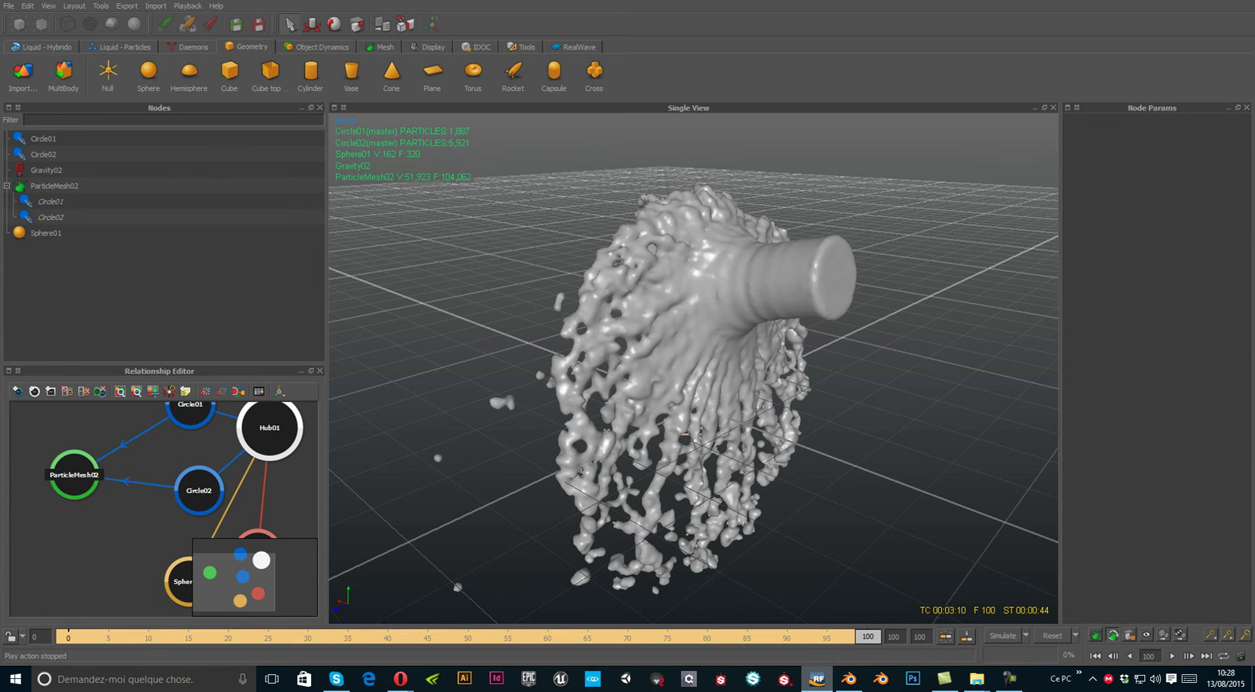
pyautogui.click(817, 679)
# Step: Create a new material on the SIM.PARTICLES.RF object and set the viewport shading to Material
pyautogui.moveTo(674, 366); pyautogui.dragTo(468, 376, button='middle')
pyautogui.click(1091, 24)
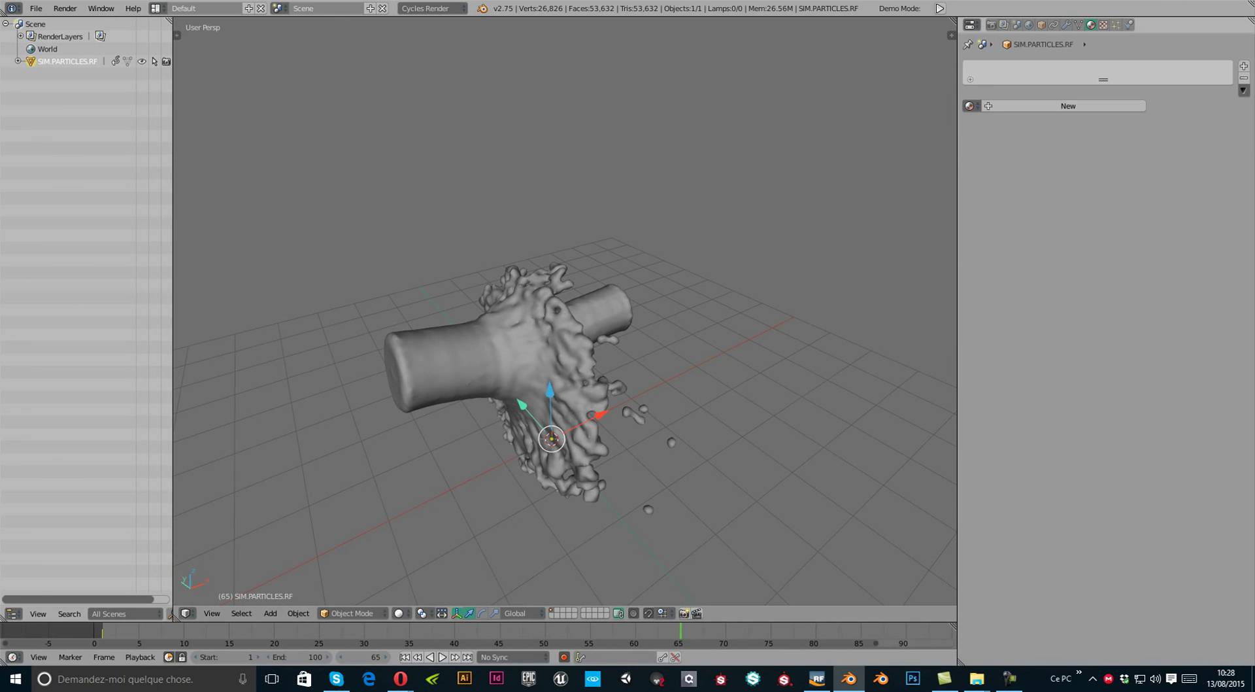
pyautogui.click(1068, 106)
pyautogui.moveTo(719, 340); pyautogui.dragTo(601, 317, button='middle')
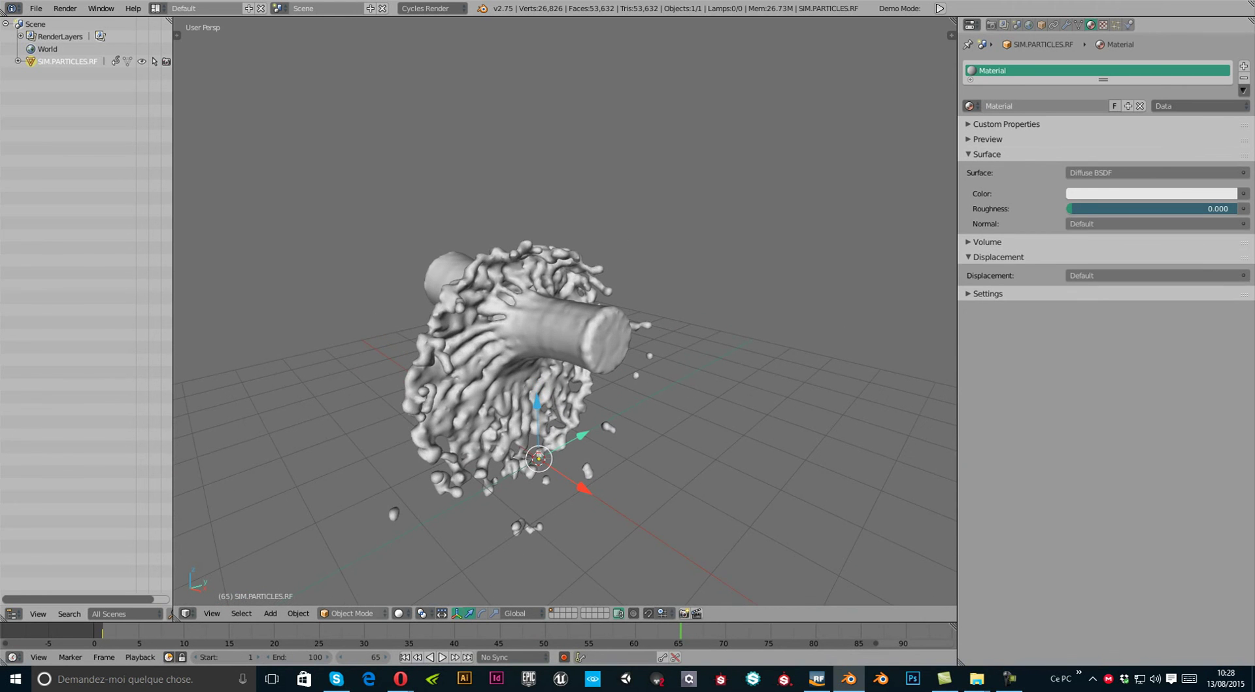
pyautogui.click(353, 613)
pyautogui.click(400, 613)
pyautogui.click(432, 546)
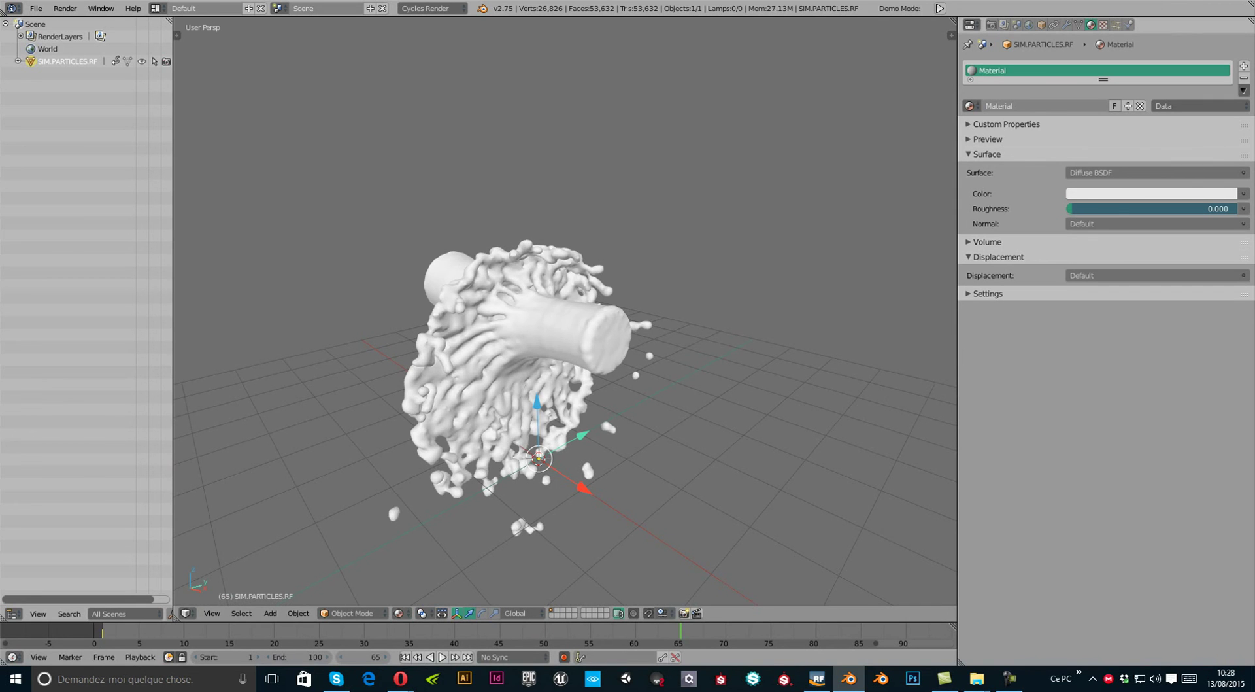
# Step: Set the material's Diffuse BSDF color to a muted red and check it on the mesh from different angles
pyautogui.click(1151, 193)
pyautogui.click(1186, 255)
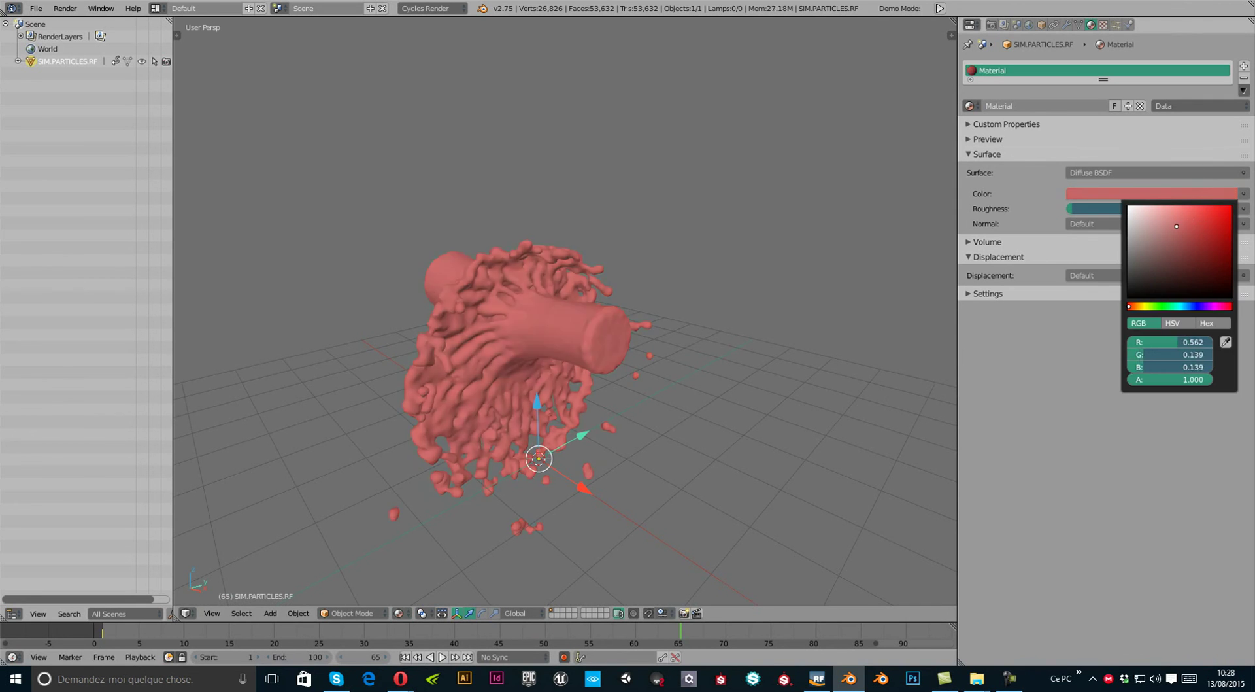
pyautogui.moveTo(497, 366); pyautogui.dragTo(418, 350, button='middle')
pyautogui.moveTo(523, 366); pyautogui.dragTo(656, 301, button='middle')
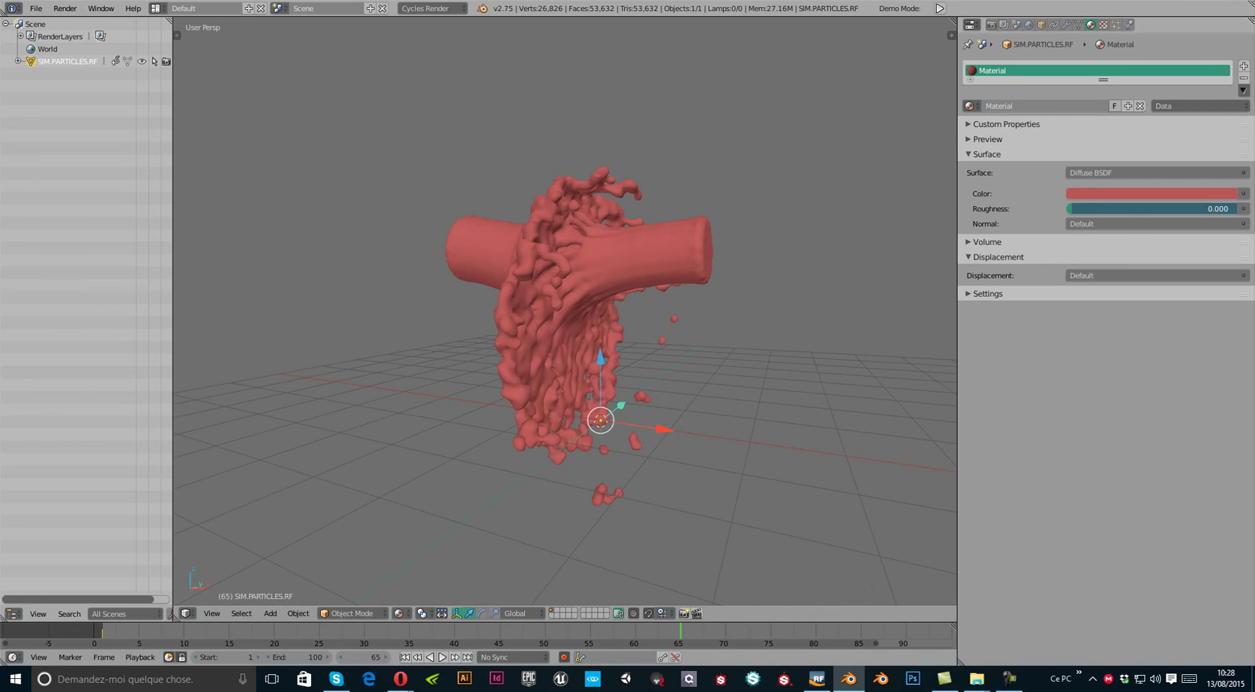
# Step: Switch to RealFlow and back to Blender, and examine the red fluid mesh from both ends and the side
pyautogui.click(817, 679)
pyautogui.click(848, 678)
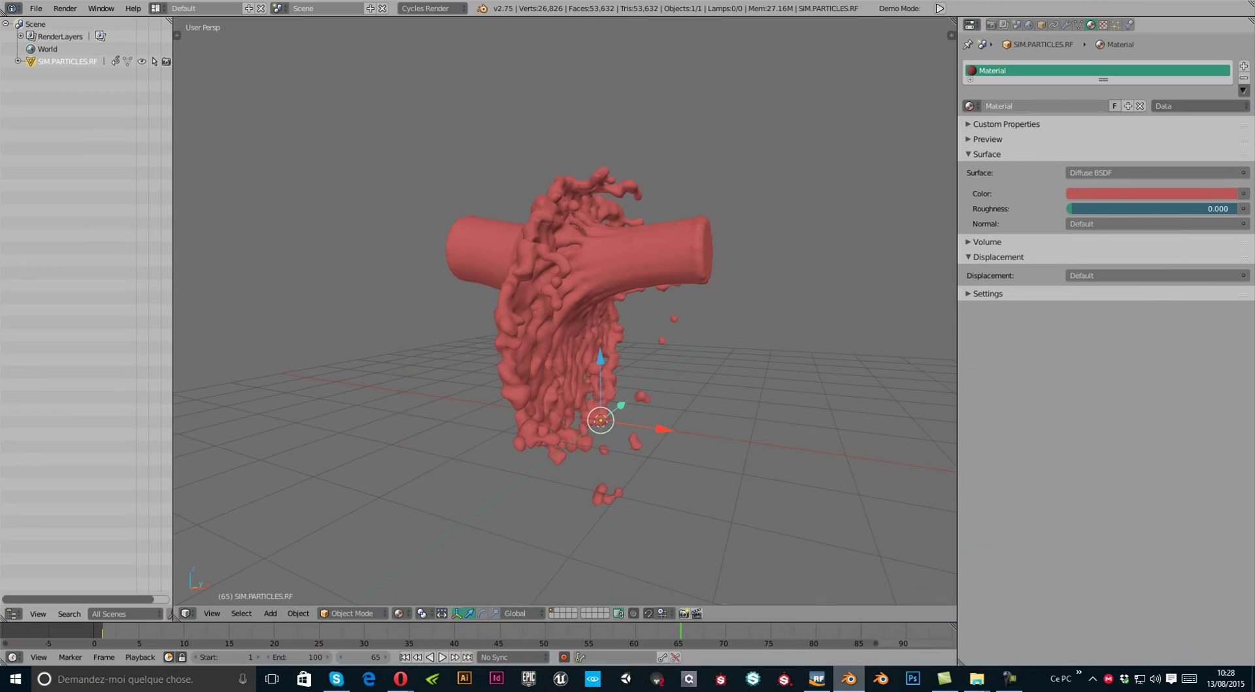
pyautogui.moveTo(562, 314); pyautogui.dragTo(572, 376, button='middle')
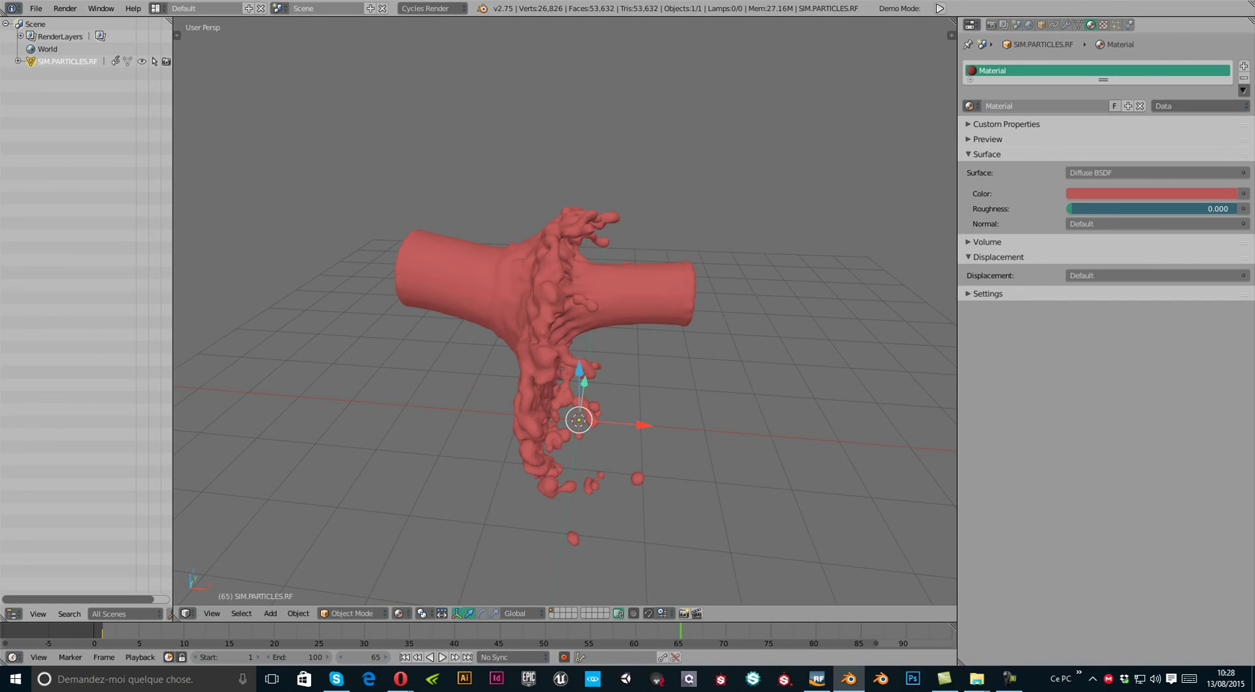
pyautogui.keyDown('shift'); pyautogui.moveTo(565, 311); pyautogui.dragTo(402, 234, button='middle'); pyautogui.keyUp('shift')
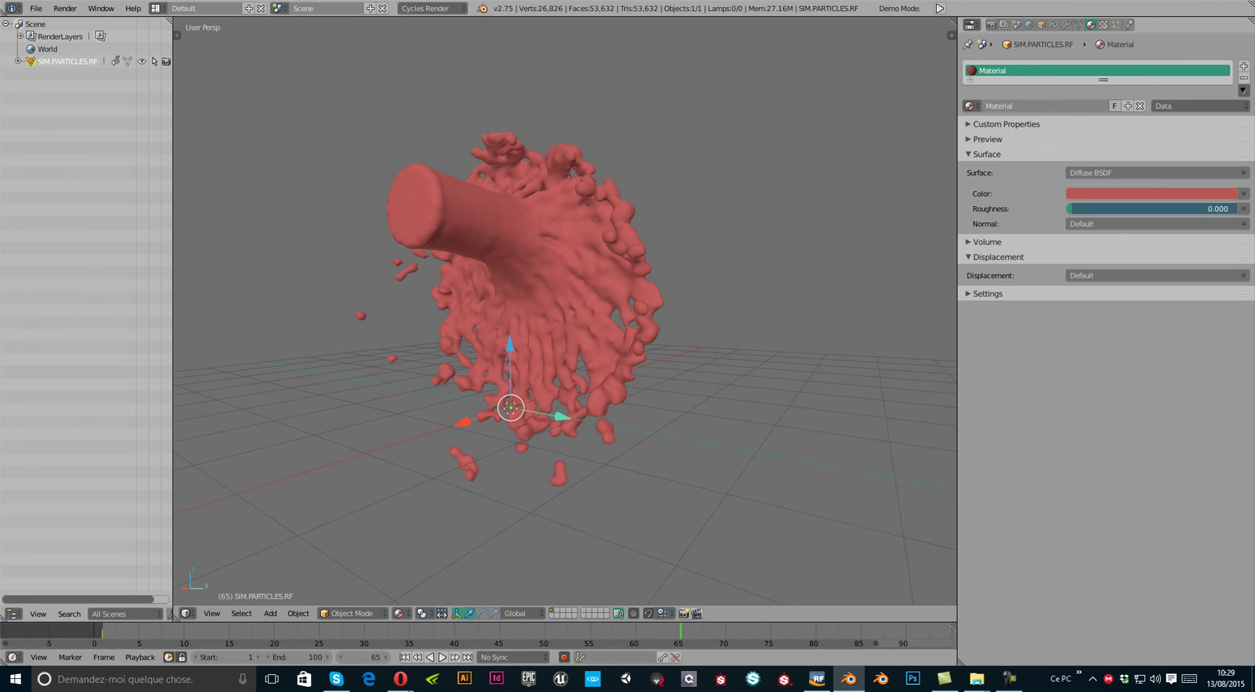
pyautogui.moveTo(418, 313); pyautogui.dragTo(584, 331, button='middle')
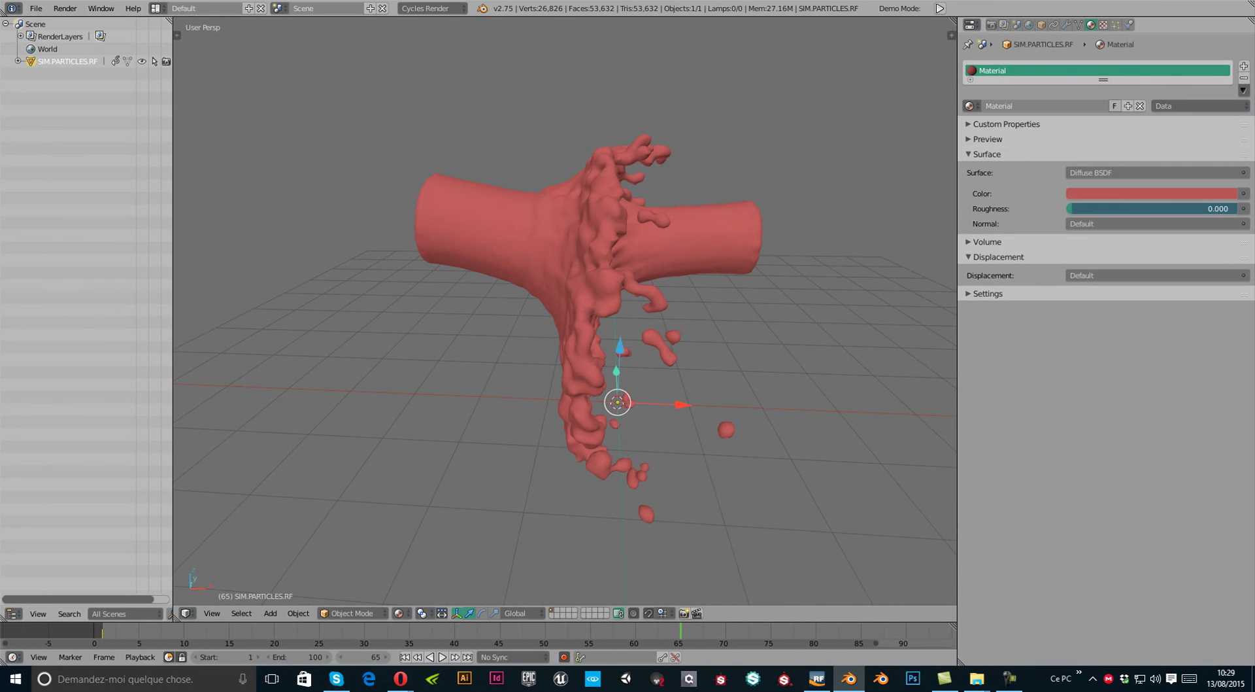